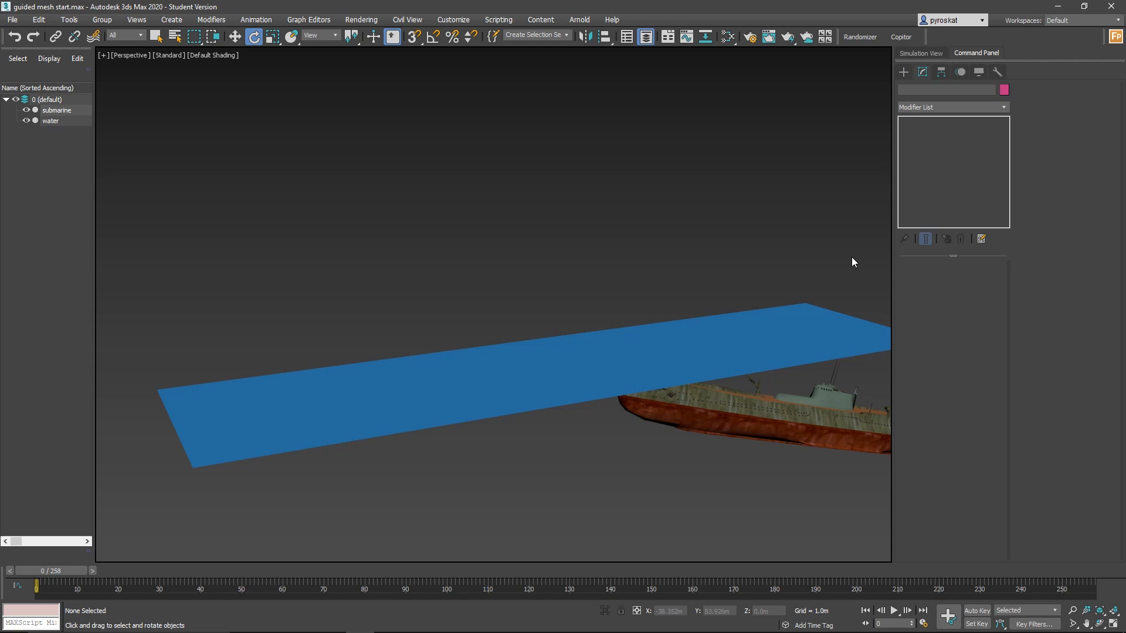
# Switch from 3ds Max to the browser showing the Houdini Ocean for 3ds Max page.
pyautogui.hotkey('alt', 'Tab')
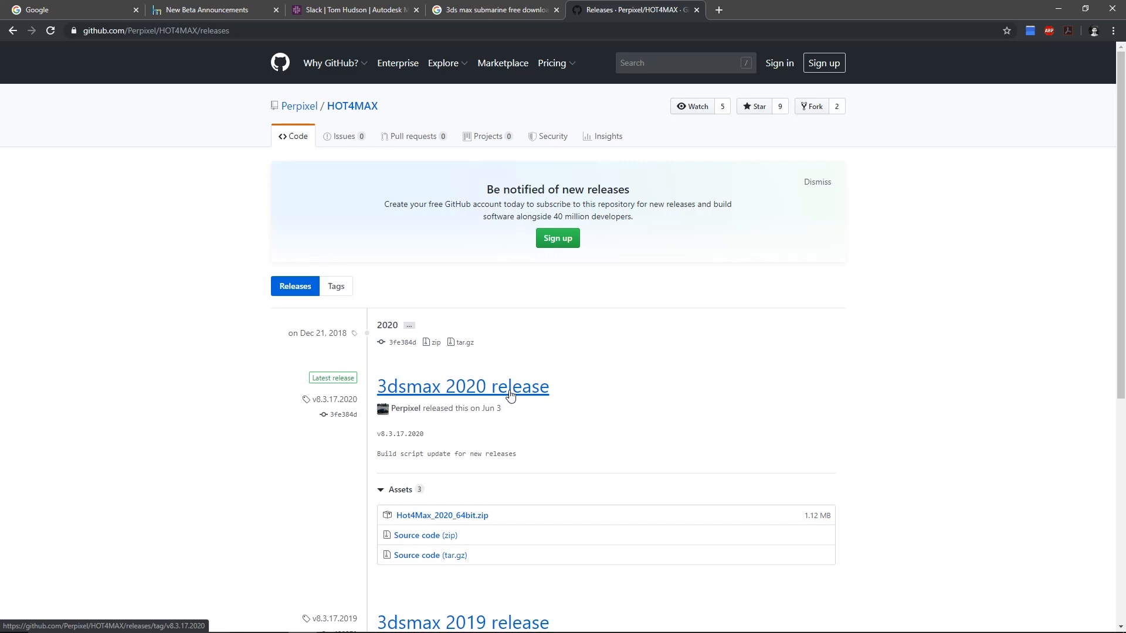
pyautogui.scroll(-4, 510, 395)
pyautogui.scroll(2, 511, 395)
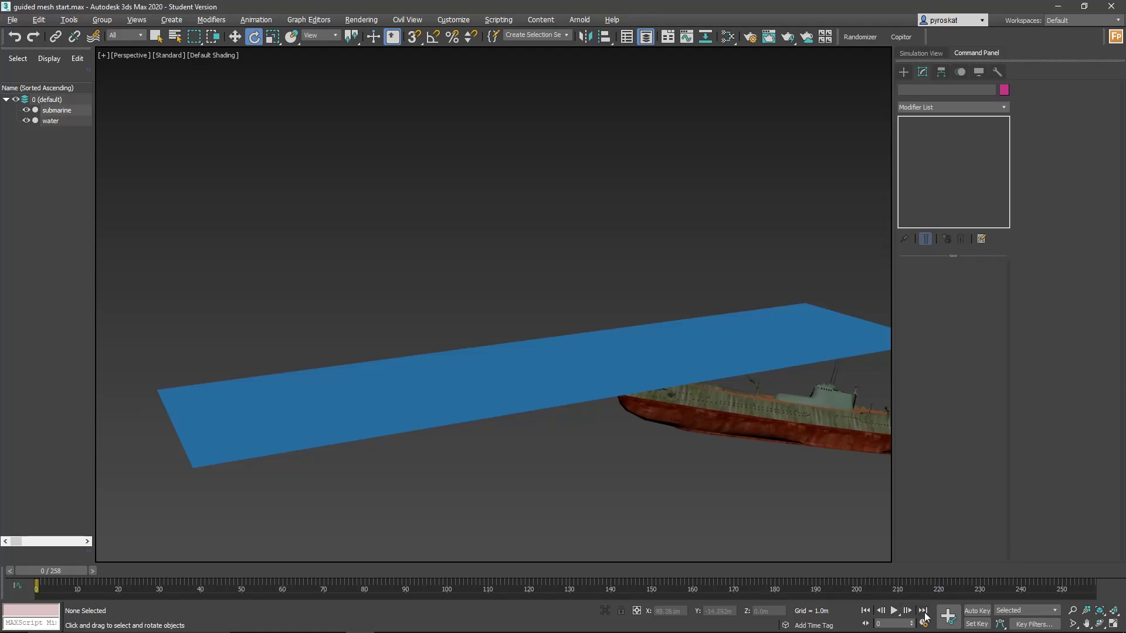
# Back in 3ds Max, play the submarine animation through the water plane.
pyautogui.click(893, 611)
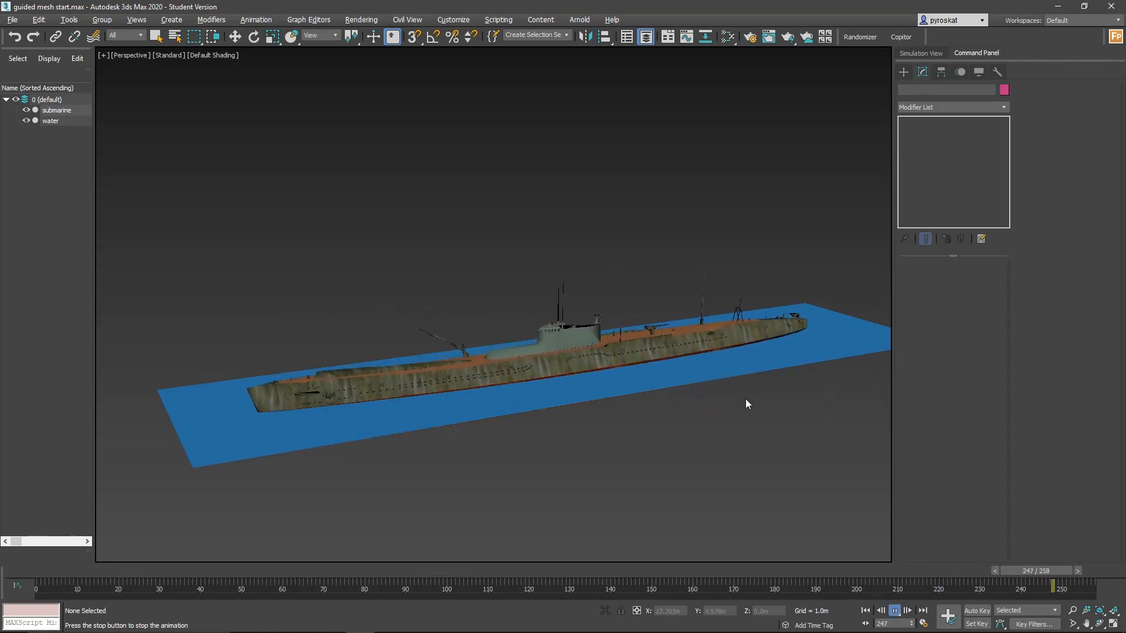
# Stop the animation playback of the submarine scene.
pyautogui.click(644, 347)
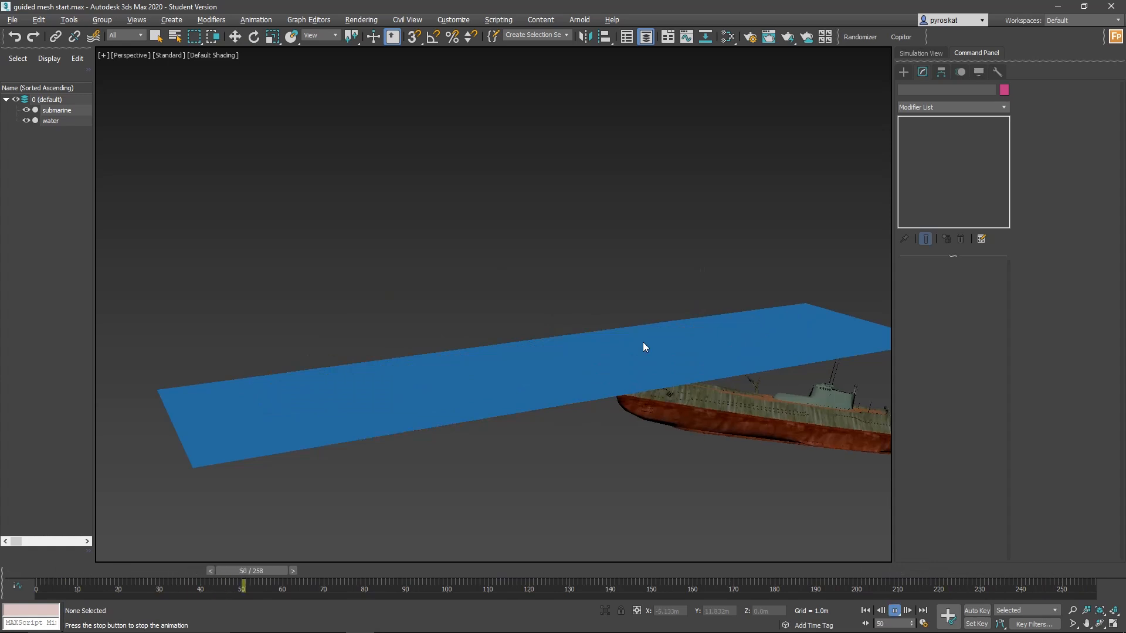
pyautogui.press('e')
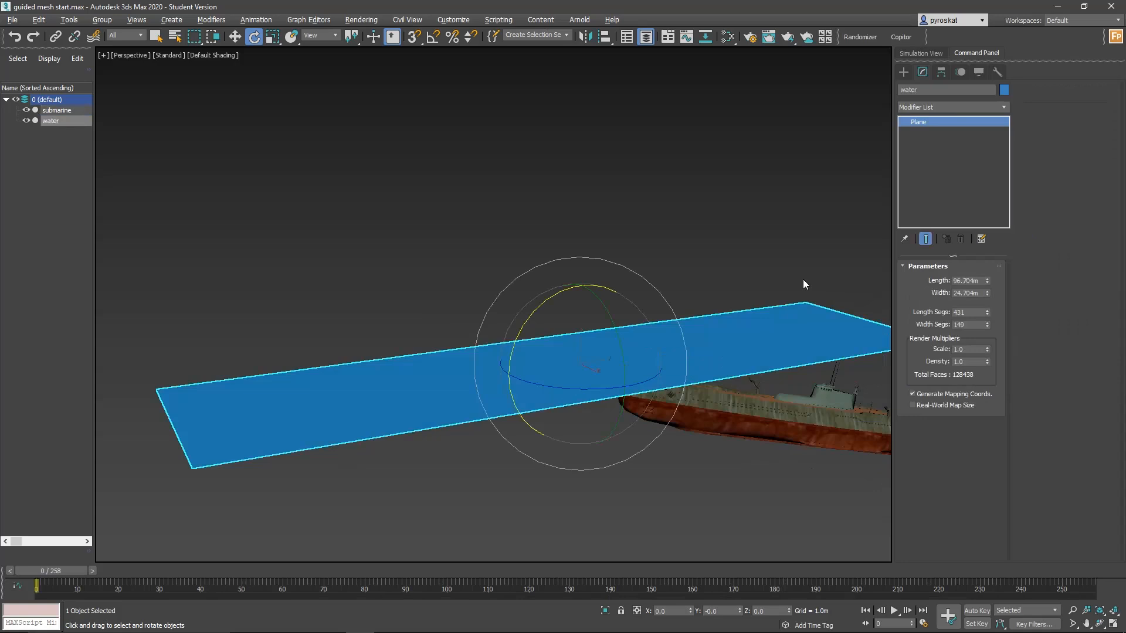
# Show edged faces and apply a Houdini_Ocean modifier to the water plane.
pyautogui.press('F4')
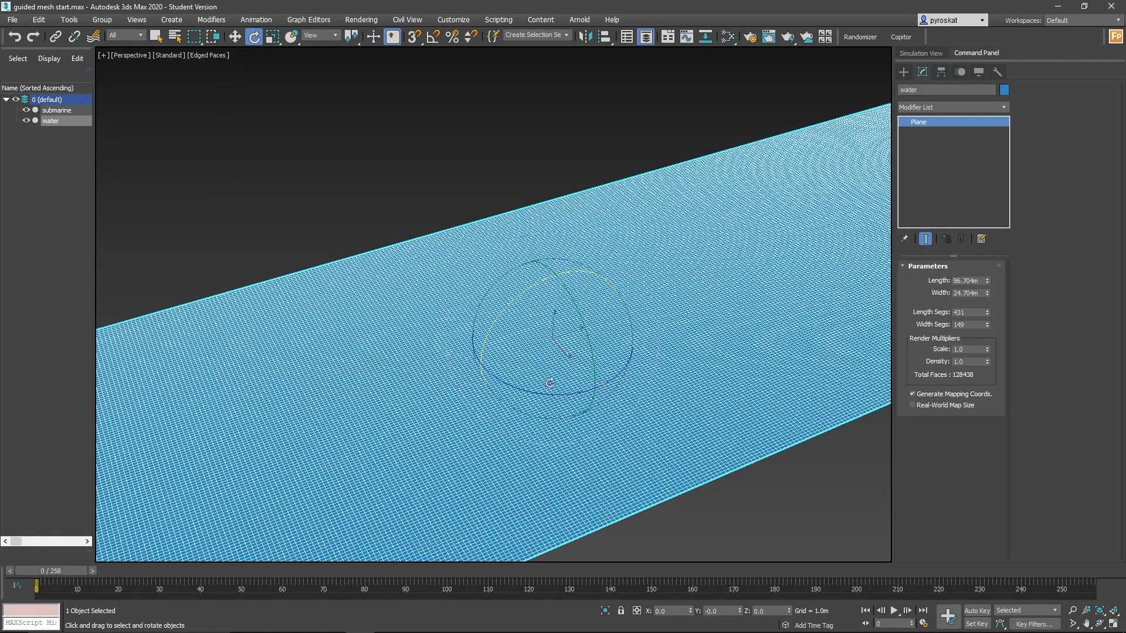
pyautogui.keyDown('alt'); pyautogui.moveTo(747, 304); pyautogui.dragTo(757, 264, button='middle'); pyautogui.keyUp('alt')
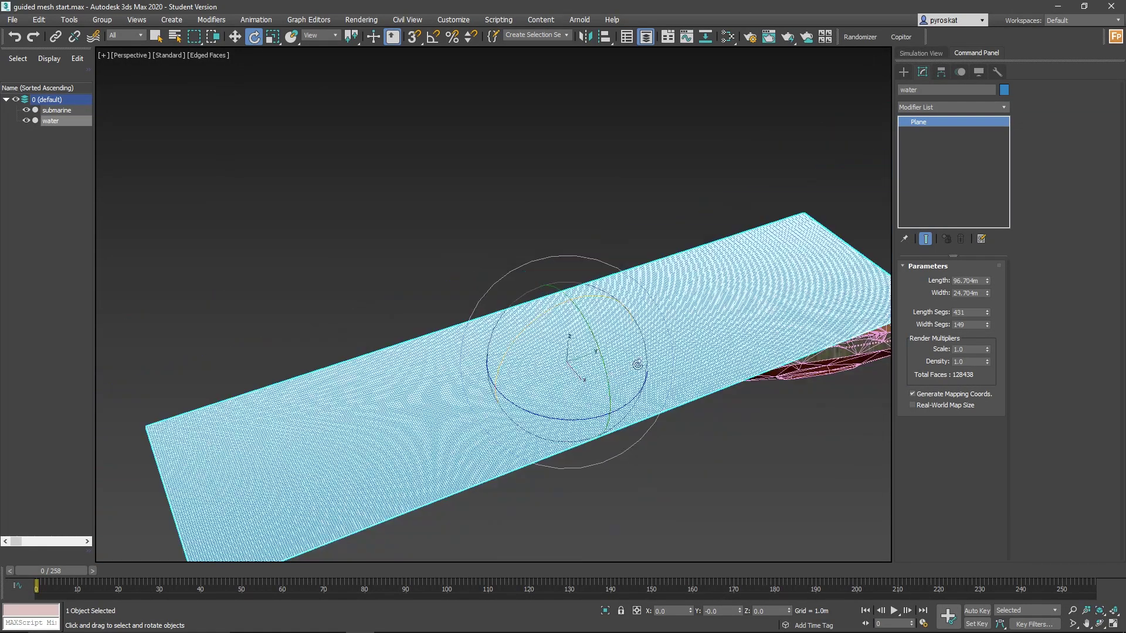
pyautogui.click(999, 105)
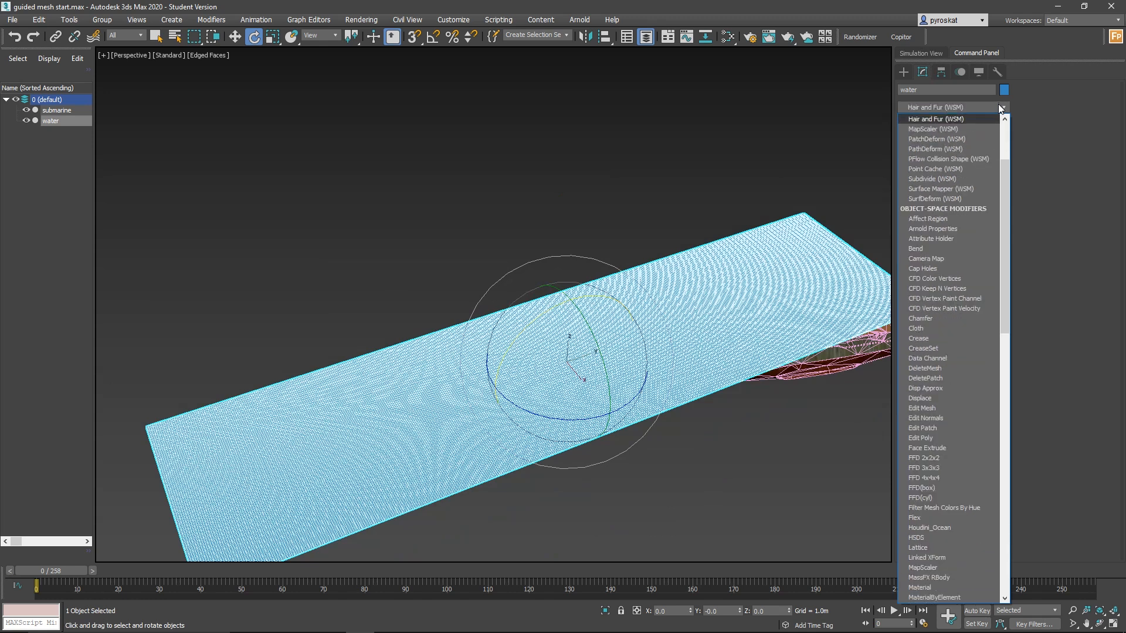
pyautogui.press('h')
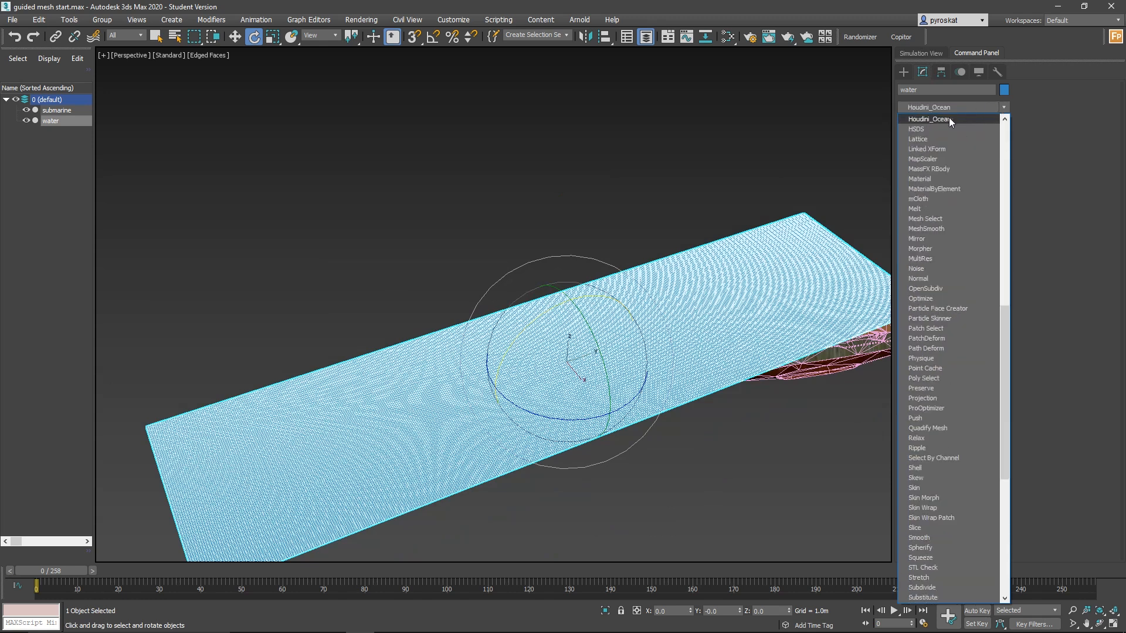
pyautogui.click(948, 120)
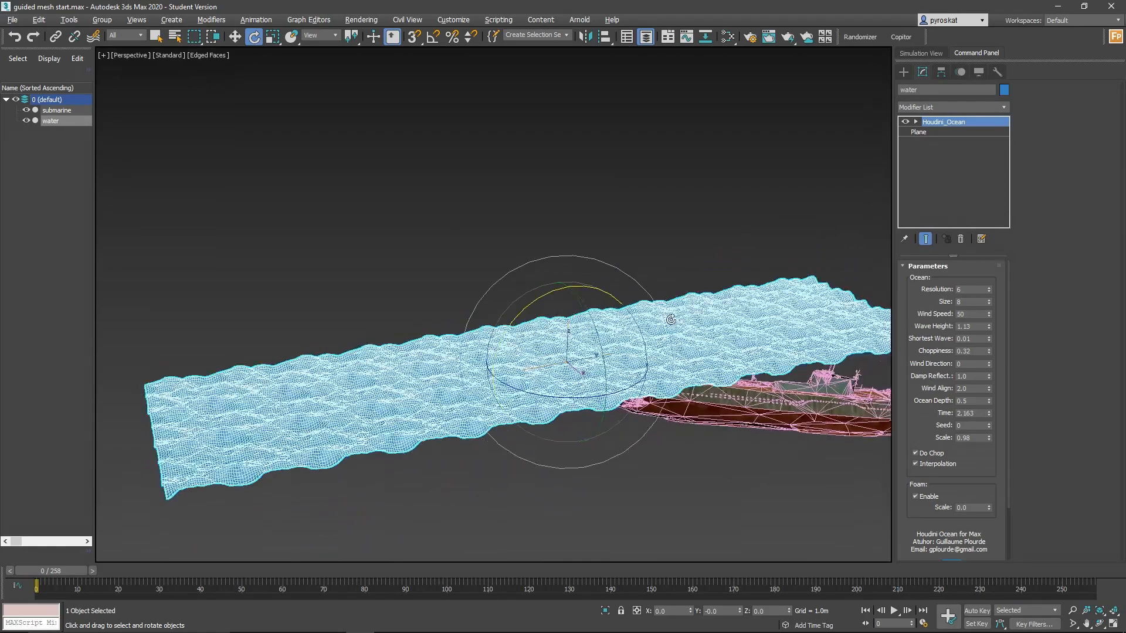
pyautogui.scroll(3, 654, 351)
# Raise the Houdini_Ocean resolution to 9.
pyautogui.keyDown('alt'); pyautogui.moveTo(654, 350); pyautogui.dragTo(672, 332, button='middle'); pyautogui.keyUp('alt')
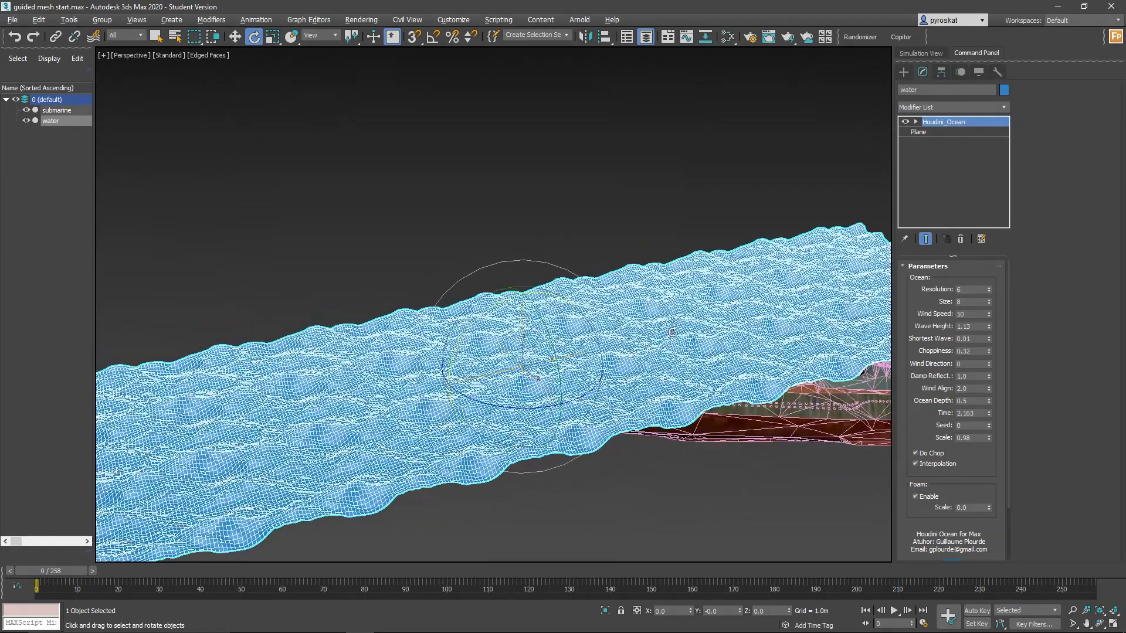
pyautogui.doubleClick(966, 289)
pyautogui.write('5')
pyautogui.press('Return')
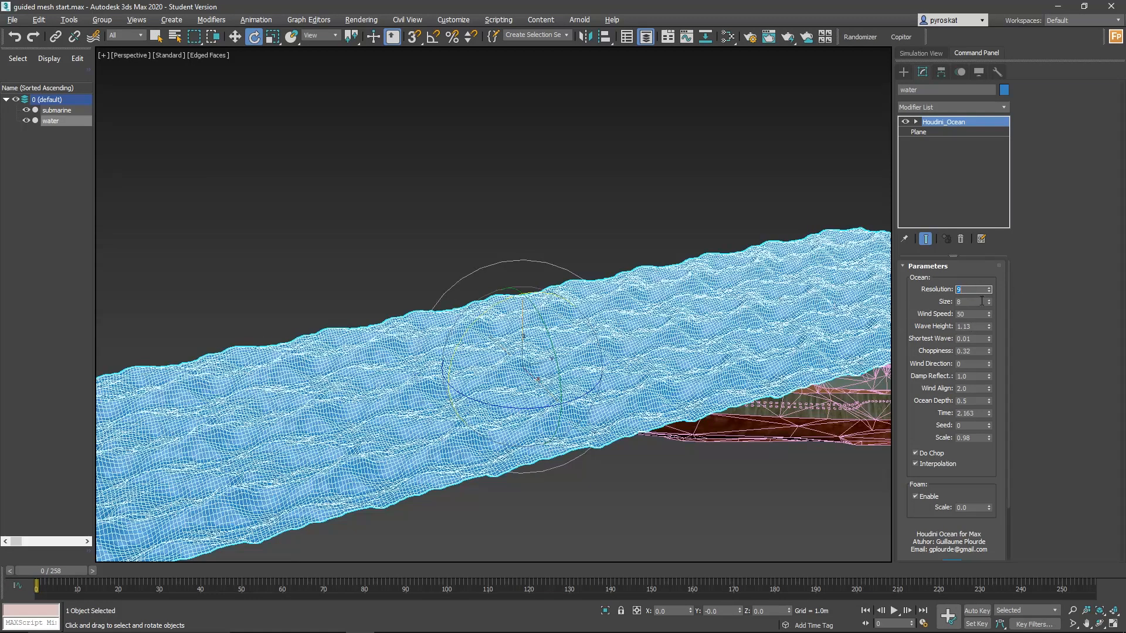
# Set ocean size 10, wind speed 7 and try a longer shortest wave length.
pyautogui.moveTo(990, 305)
pyautogui.mouseDown()
pyautogui.moveTo(974, 292)
pyautogui.moveTo(973, 308)
pyautogui.mouseUp()
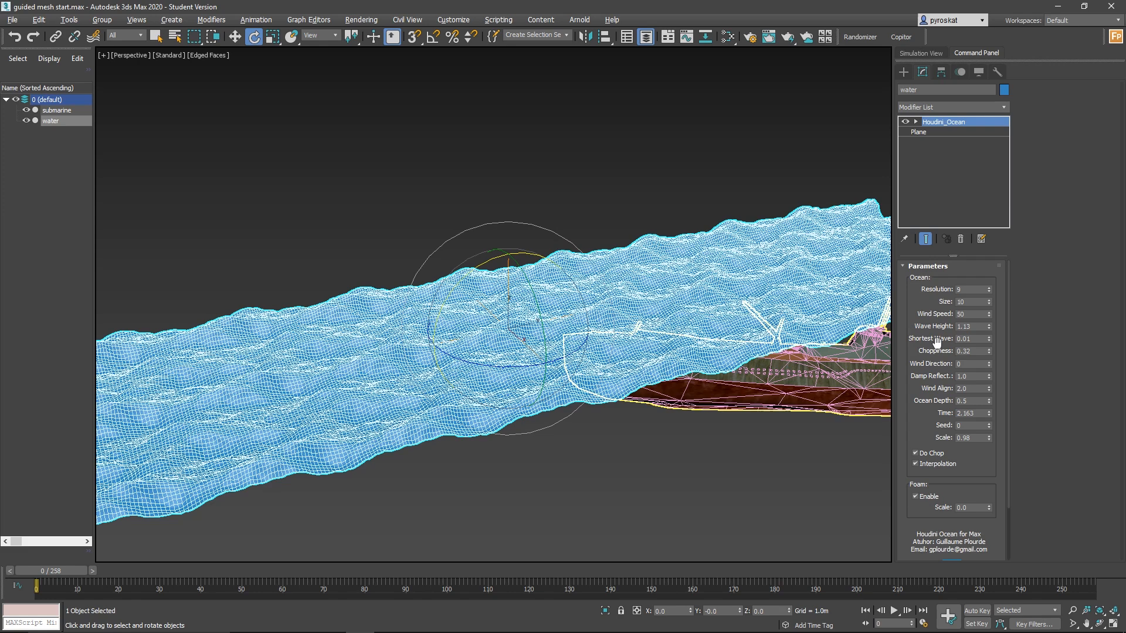
pyautogui.moveTo(990, 313); pyautogui.dragTo(990, 316)
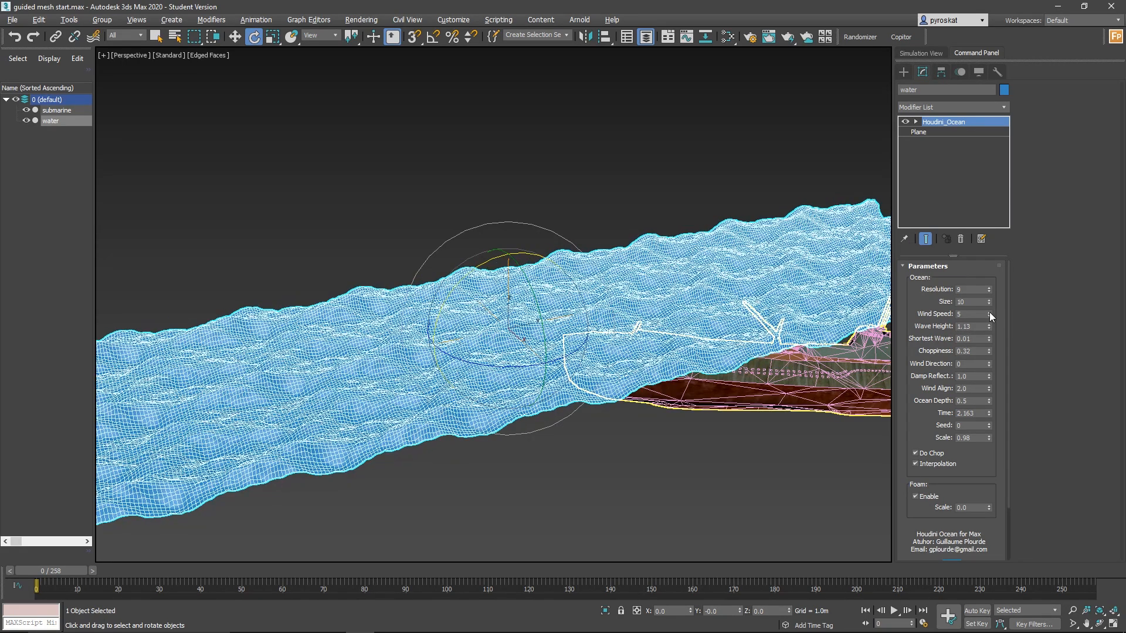
pyautogui.click(989, 312)
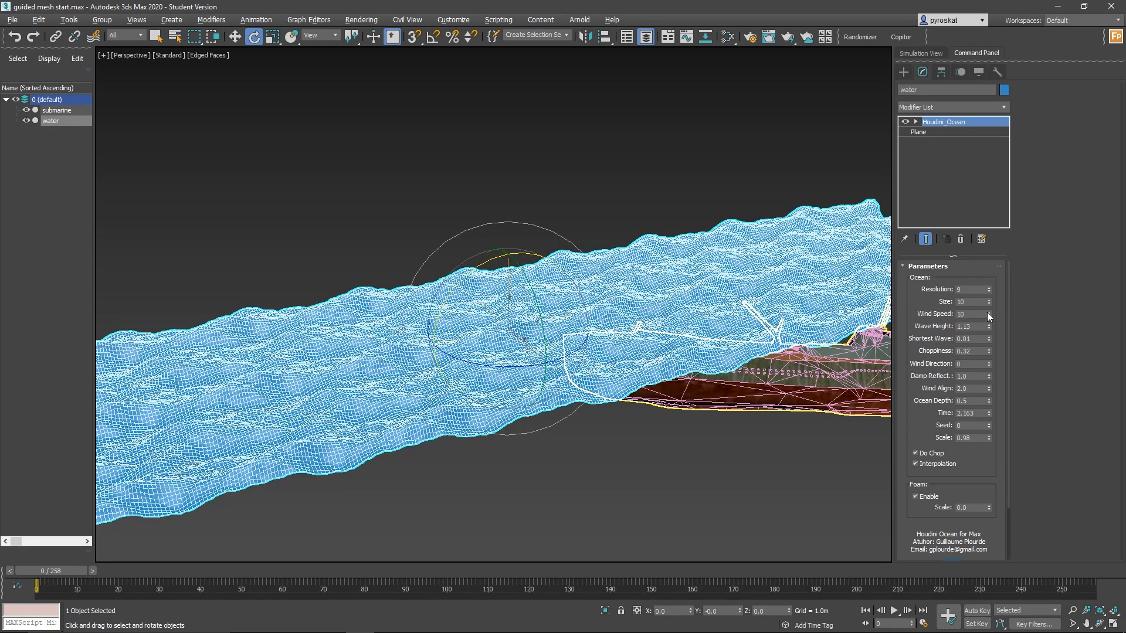
pyautogui.moveTo(987, 312); pyautogui.dragTo(1008, 231)
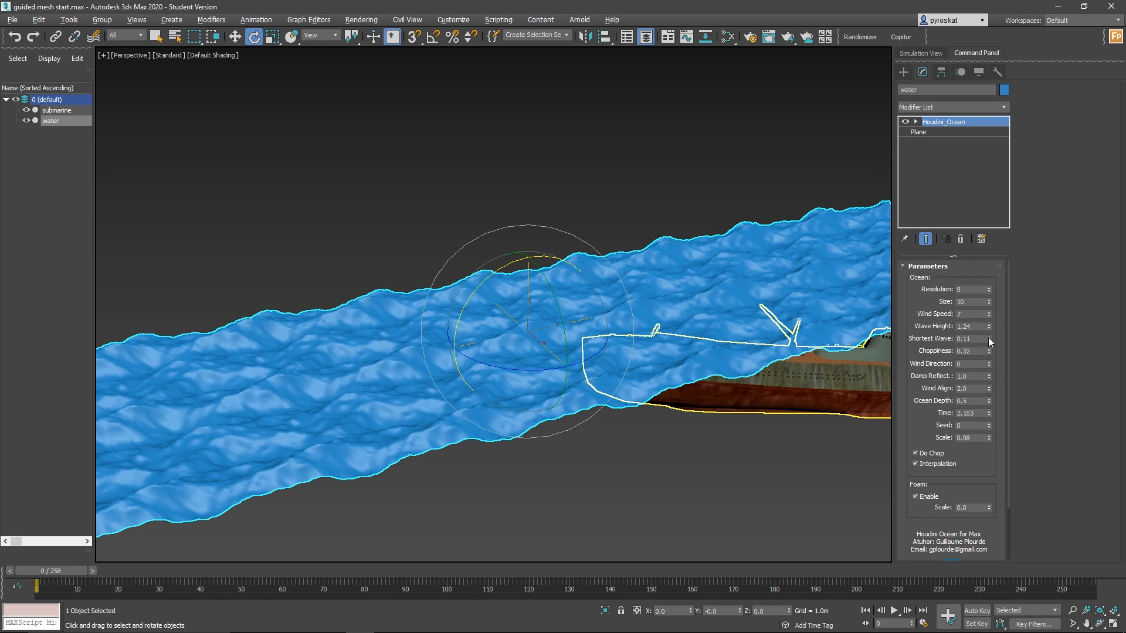
pyautogui.moveTo(989, 338)
pyautogui.mouseDown()
pyautogui.moveTo(983, 315)
pyautogui.moveTo(966, 328)
pyautogui.moveTo(969, 356)
pyautogui.moveTo(968, 338)
pyautogui.mouseUp()
# Tune the choppiness up and back down to 0.42 for smoother rolling waves.
pyautogui.rightClick(988, 353)
pyautogui.keyDown('alt'); pyautogui.moveTo(757, 308); pyautogui.dragTo(770, 311, button='middle'); pyautogui.keyUp('alt')
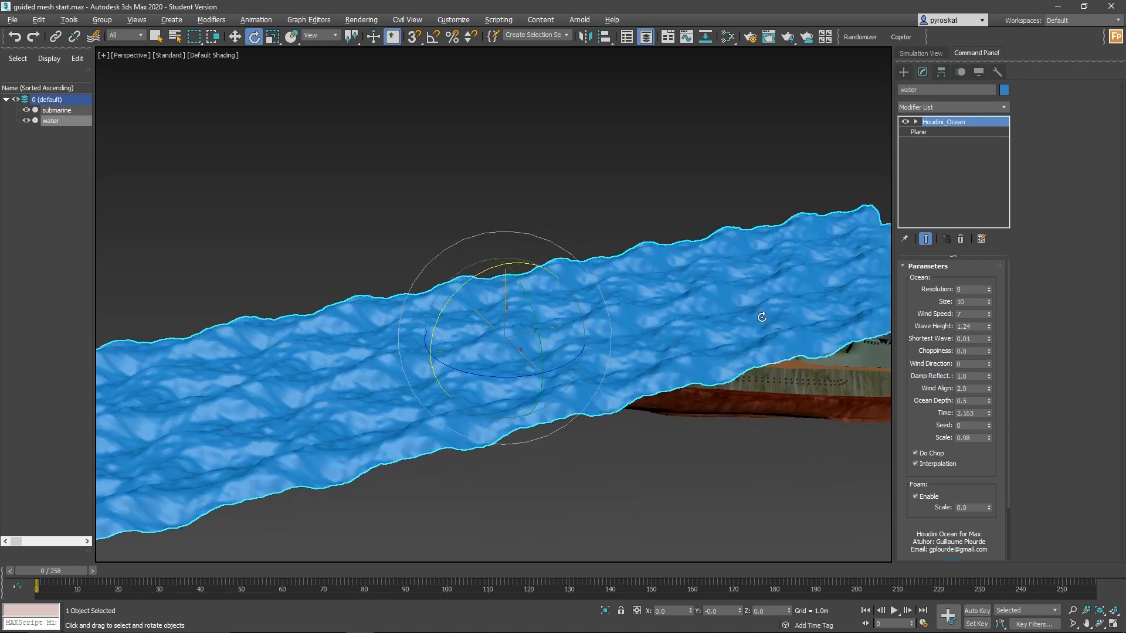
pyautogui.scroll(3, 770, 311)
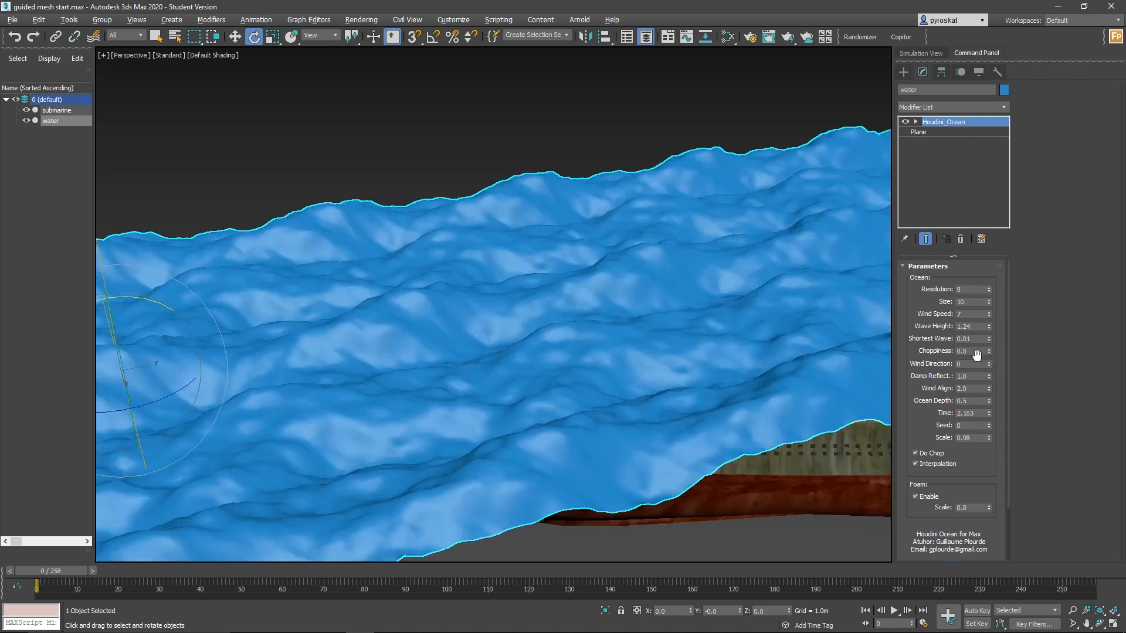
pyautogui.moveTo(988, 352); pyautogui.dragTo(980, 324)
pyautogui.keyDown('alt'); pyautogui.moveTo(649, 284); pyautogui.dragTo(885, 271, button='middle'); pyautogui.keyUp('alt')
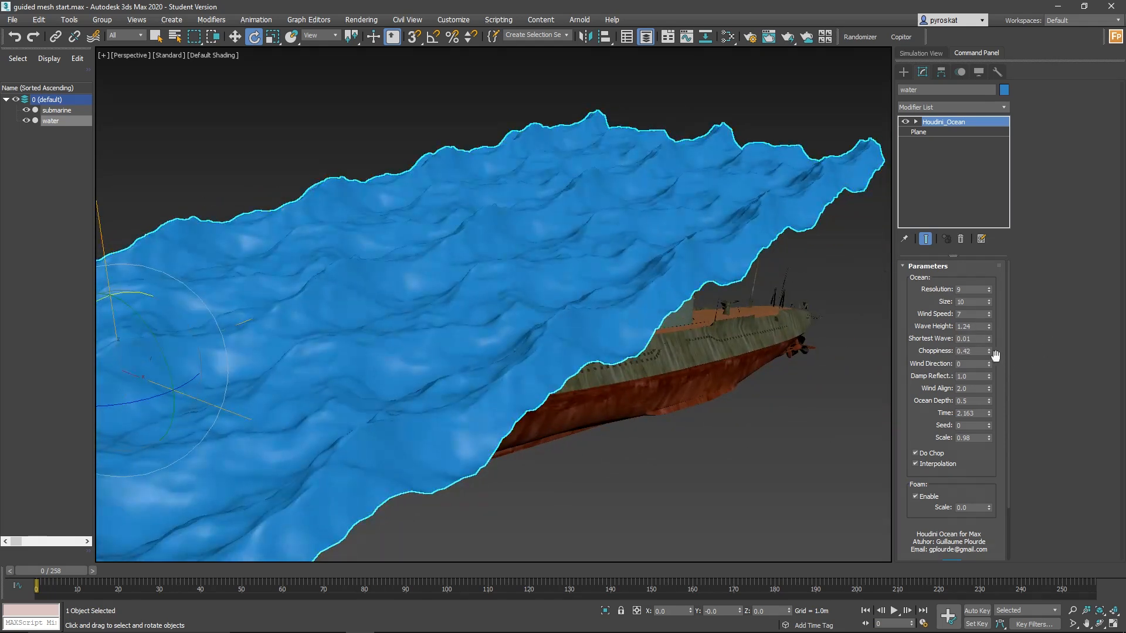
pyautogui.moveTo(988, 351); pyautogui.dragTo(983, 308)
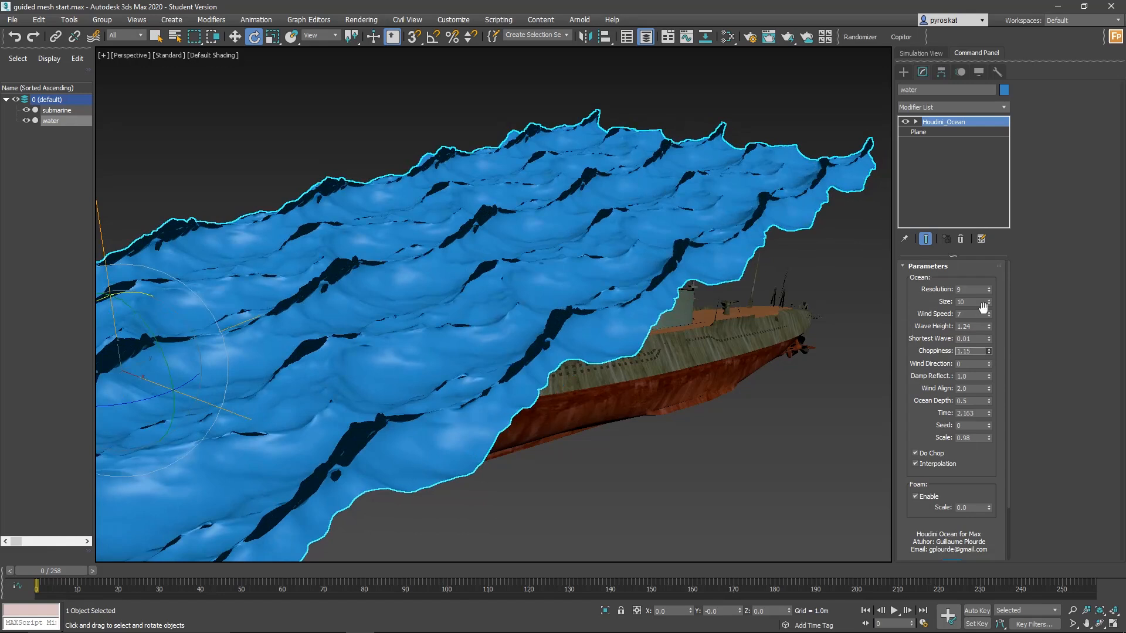
pyautogui.moveTo(674, 276); pyautogui.dragTo(827, 324, button='middle')
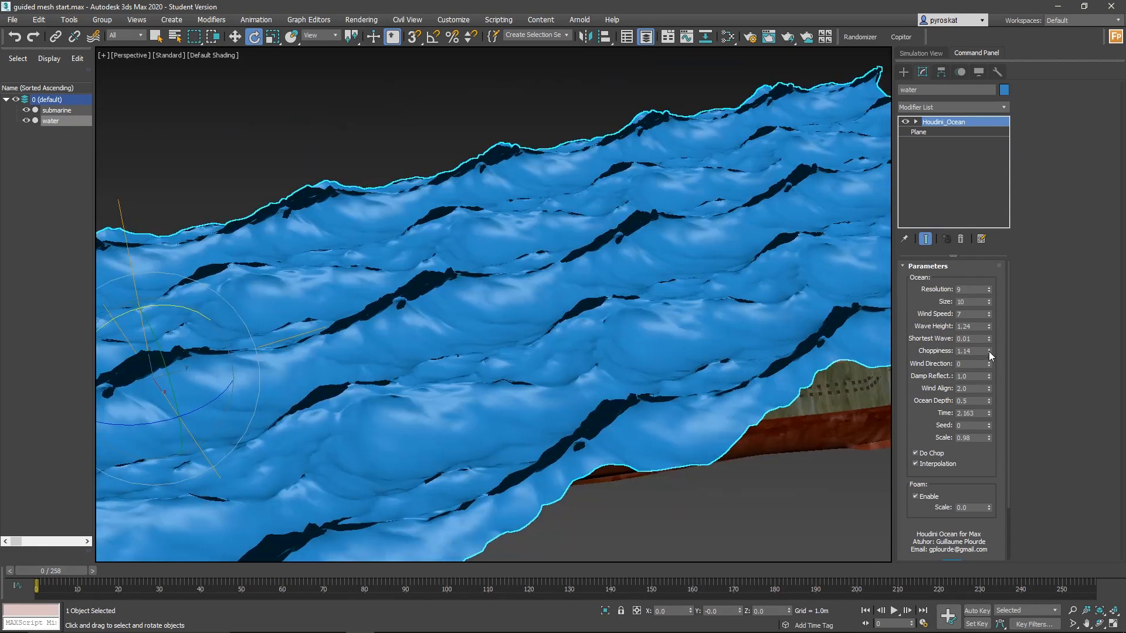
pyautogui.moveTo(989, 351); pyautogui.dragTo(989, 398)
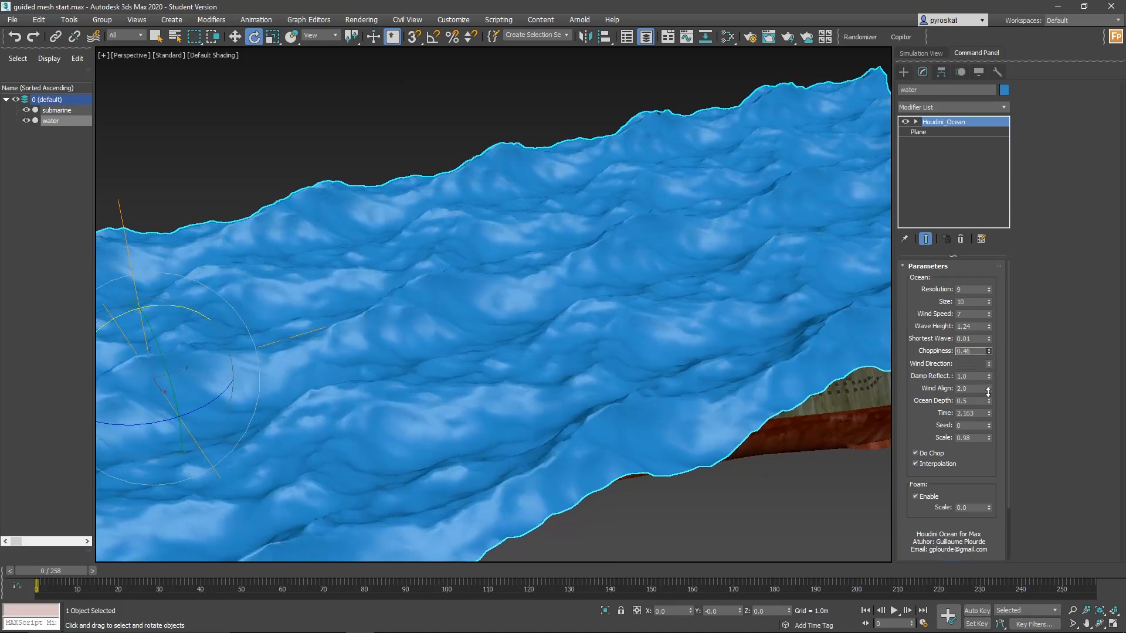
pyautogui.moveTo(657, 301); pyautogui.dragTo(695, 272, button='middle')
pyautogui.scroll(-3, 695, 272)
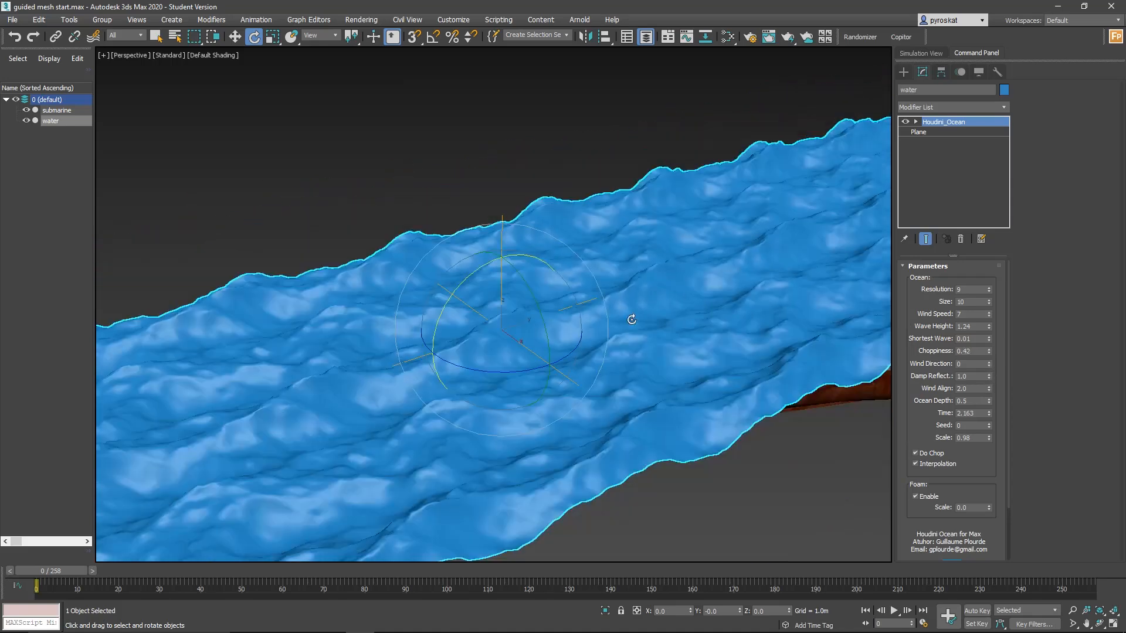
pyautogui.scroll(-3, 616, 339)
pyautogui.scroll(-2, 622, 352)
pyautogui.keyDown('alt'); pyautogui.moveTo(622, 351); pyautogui.dragTo(783, 353, button='middle'); pyautogui.keyUp('alt')
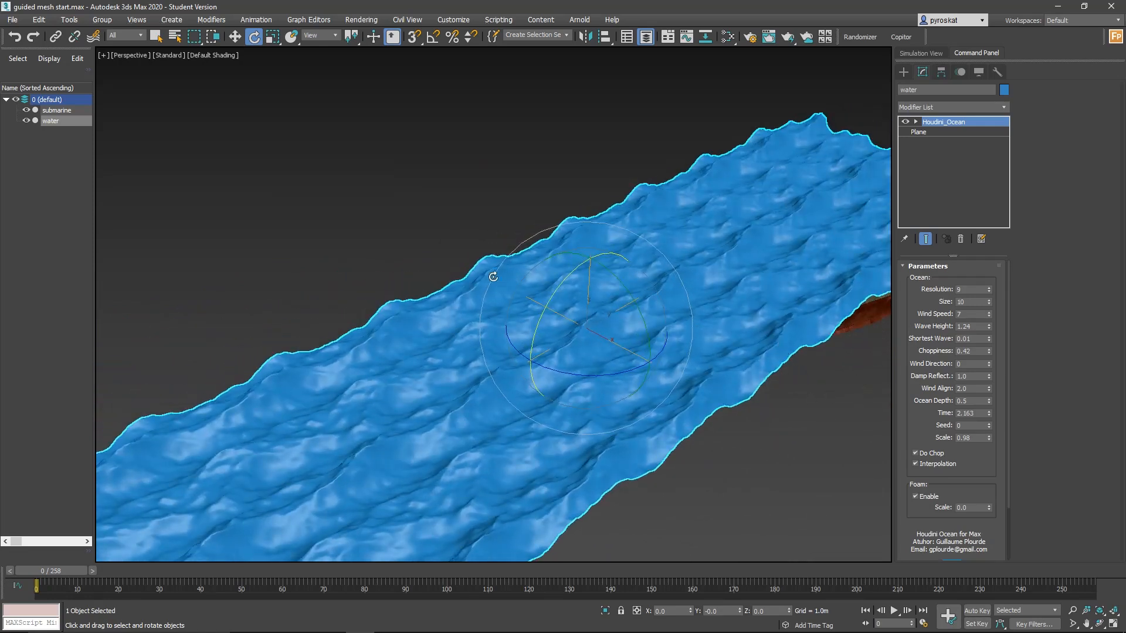
# Set the ocean wind direction to 90.
pyautogui.doubleClick(972, 363)
pyautogui.write('9')
pyautogui.press('Return')
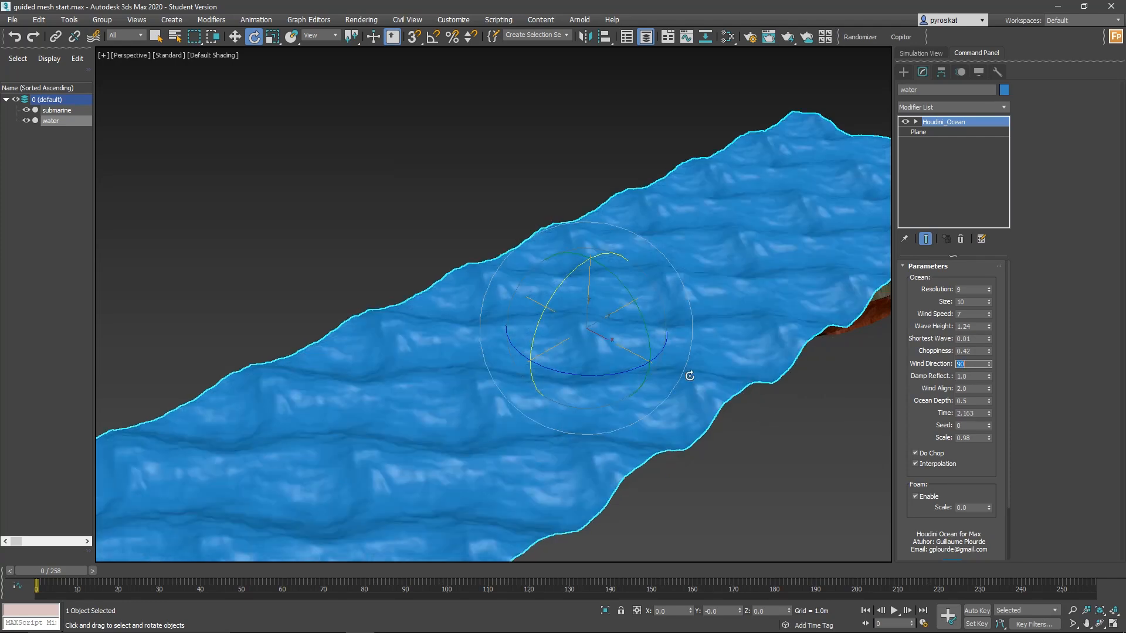
pyautogui.moveTo(687, 377)
pyautogui.keyDown('alt'); pyautogui.mouseDown(button='middle')
pyautogui.moveTo(589, 305)
pyautogui.moveTo(665, 358)
pyautogui.mouseUp(button='middle'); pyautogui.keyUp('alt')
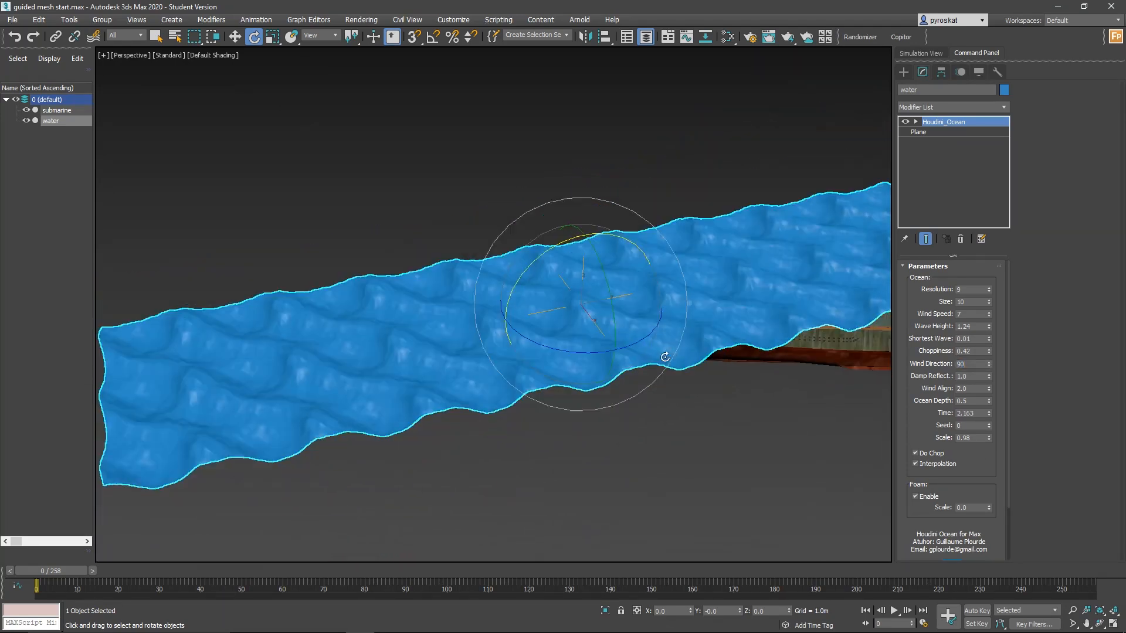
# With Auto Key on, animate the ocean Time from 0 up to a raised value at the last frame.
pyautogui.moveTo(170, 576)
pyautogui.mouseDown()
pyautogui.moveTo(586, 568)
pyautogui.moveTo(1, 563)
pyautogui.mouseUp()
pyautogui.press('e')
pyautogui.click(976, 611)
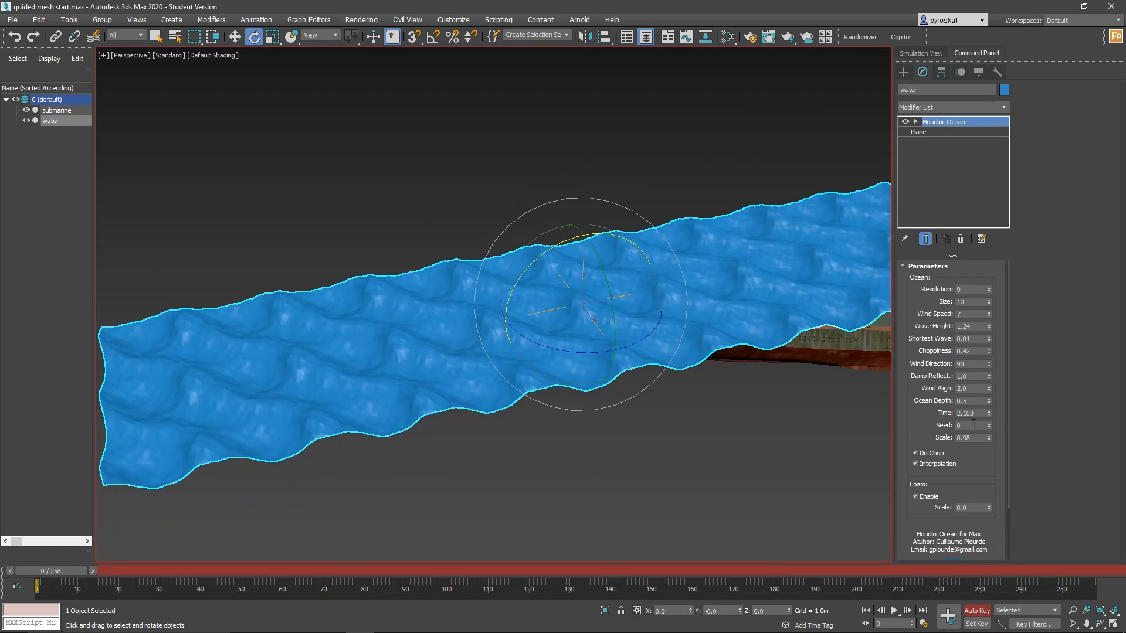
pyautogui.rightClick(990, 415)
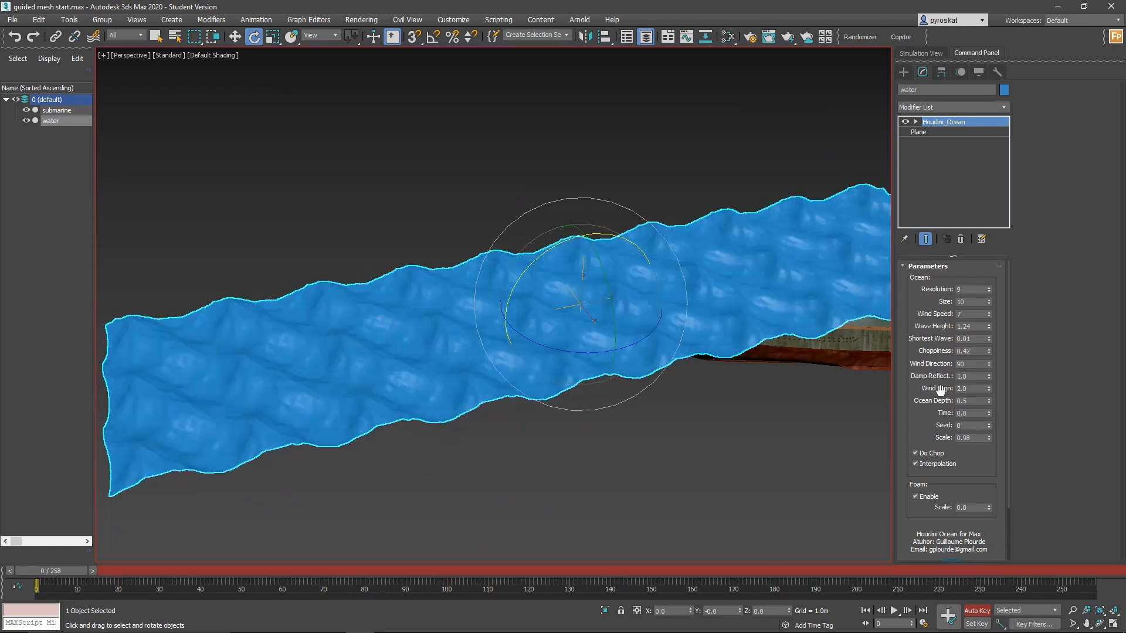
pyautogui.moveTo(403, 574); pyautogui.dragTo(1082, 572)
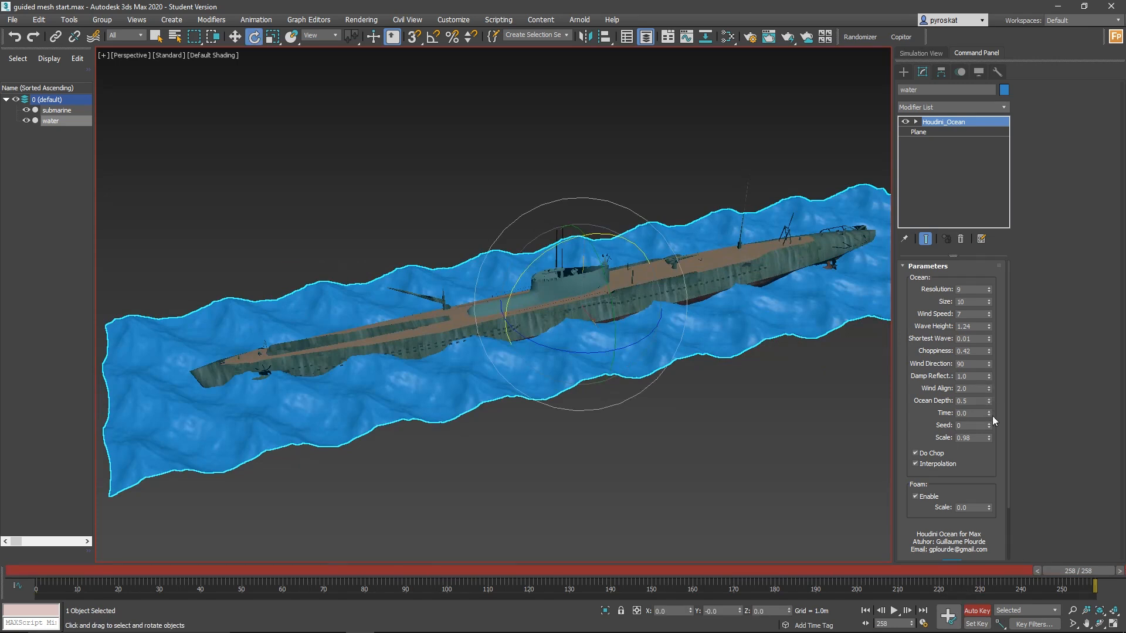
pyautogui.moveTo(990, 413); pyautogui.dragTo(982, 255)
# Turn off Auto Key and rewind to frame 76, where Time reads 8.012.
pyautogui.click(972, 610)
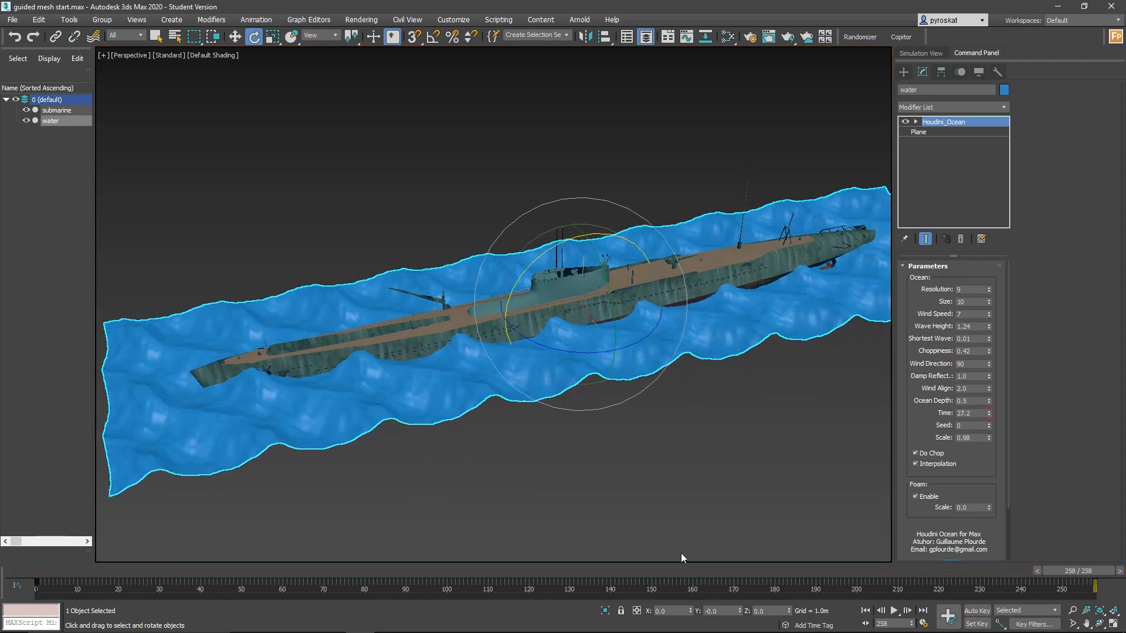
pyautogui.moveTo(58, 588)
pyautogui.mouseDown()
pyautogui.moveTo(39, 572)
pyautogui.moveTo(341, 550)
pyautogui.mouseUp()
pyautogui.press('e')
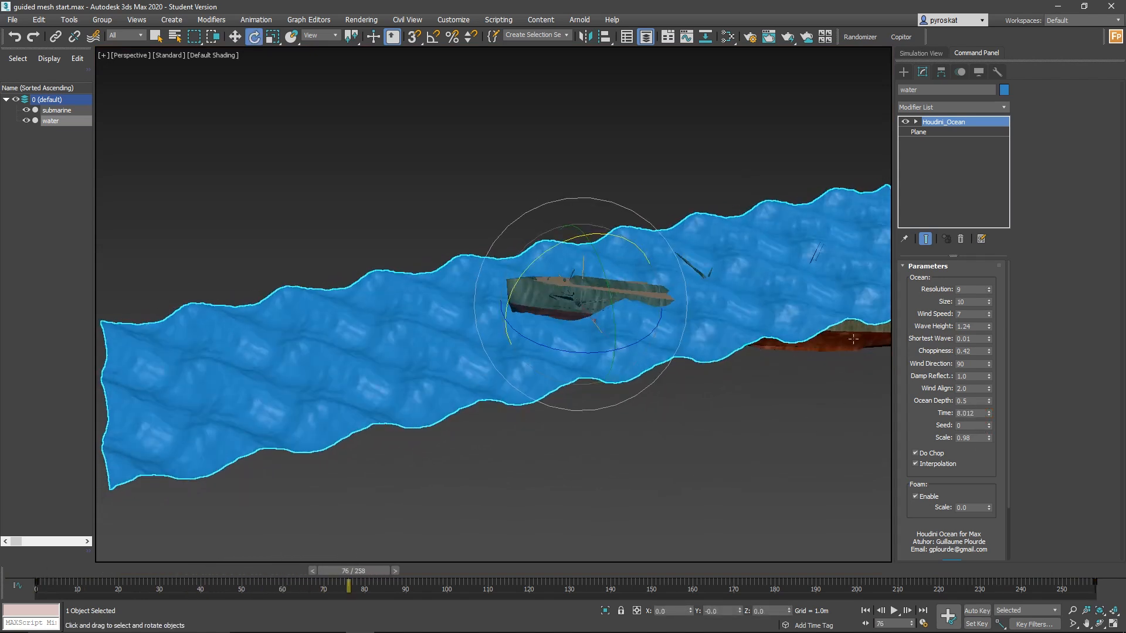
# Change the wind direction to -60 and play back the ocean around the submarine.
pyautogui.doubleClick(974, 364)
pyautogui.write('-')
pyautogui.write('60')
pyautogui.press('Return')
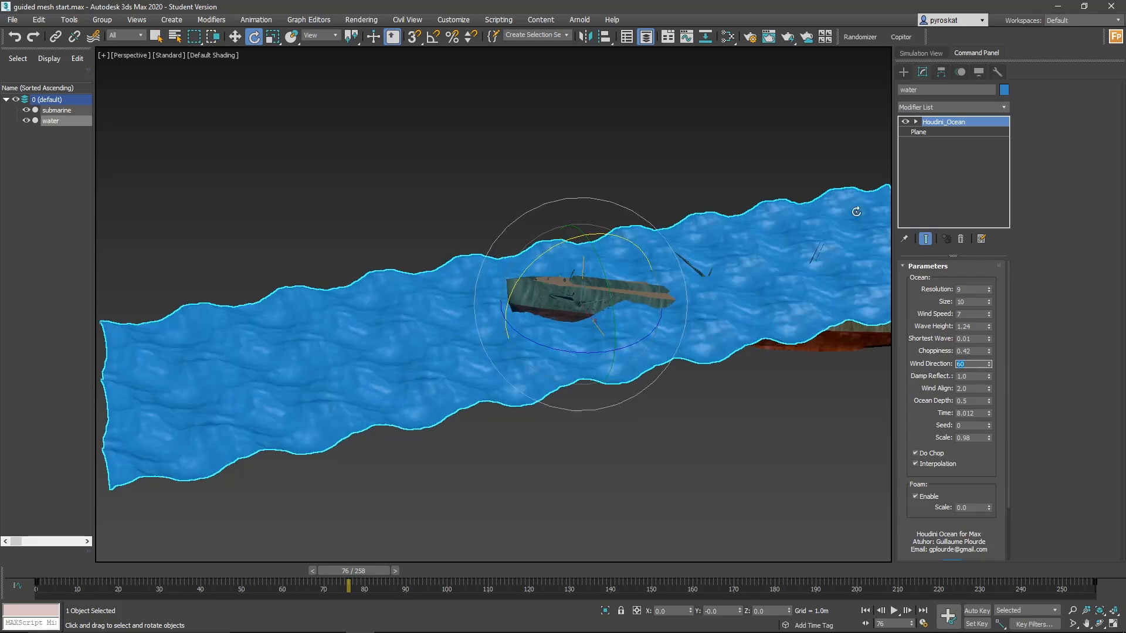
pyautogui.click(399, 504)
pyautogui.click(895, 610)
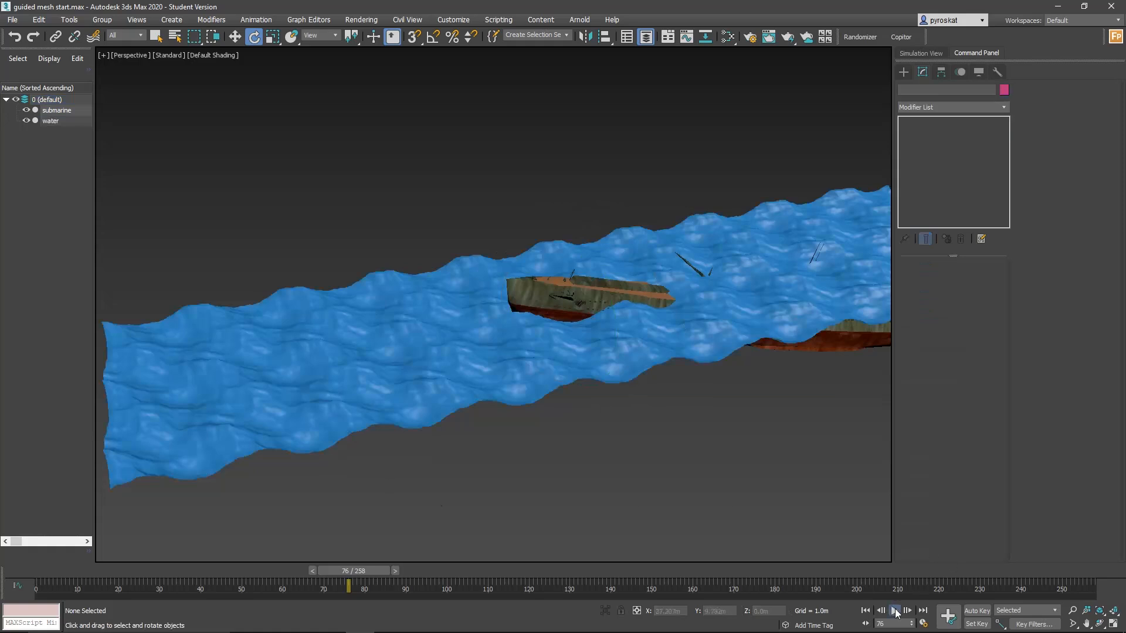
pyautogui.moveTo(644, 246)
pyautogui.mouseDown(button='middle')
pyautogui.moveTo(556, 285)
pyautogui.moveTo(603, 327)
pyautogui.moveTo(536, 344)
pyautogui.mouseUp(button='middle')
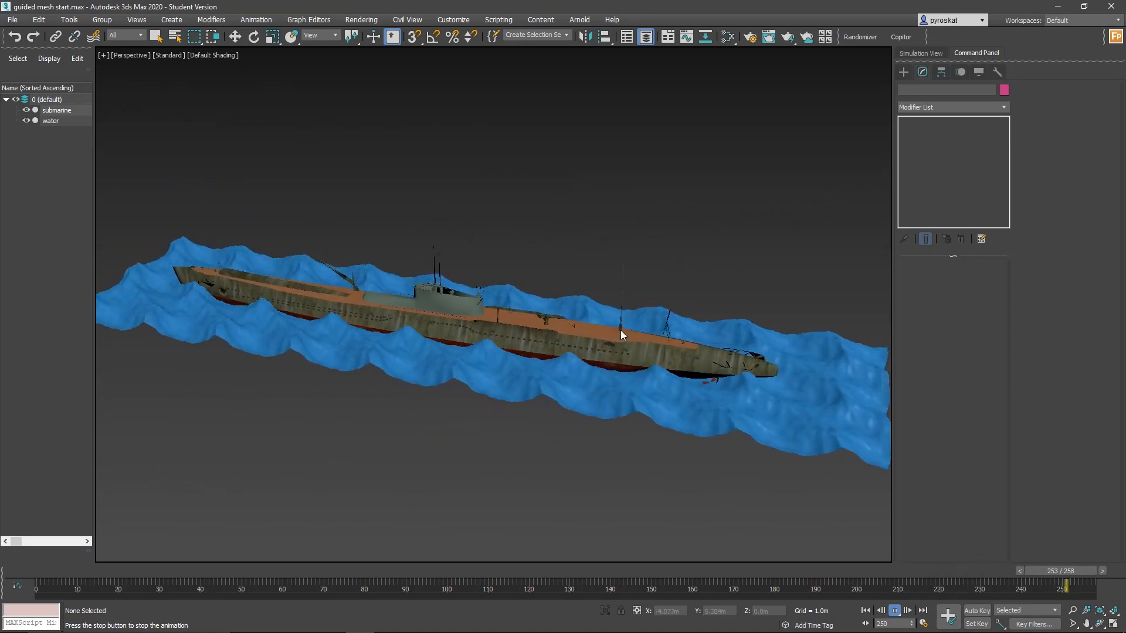
pyautogui.keyDown('alt'); pyautogui.moveTo(621, 329); pyautogui.dragTo(628, 365, button='middle'); pyautogui.keyUp('alt')
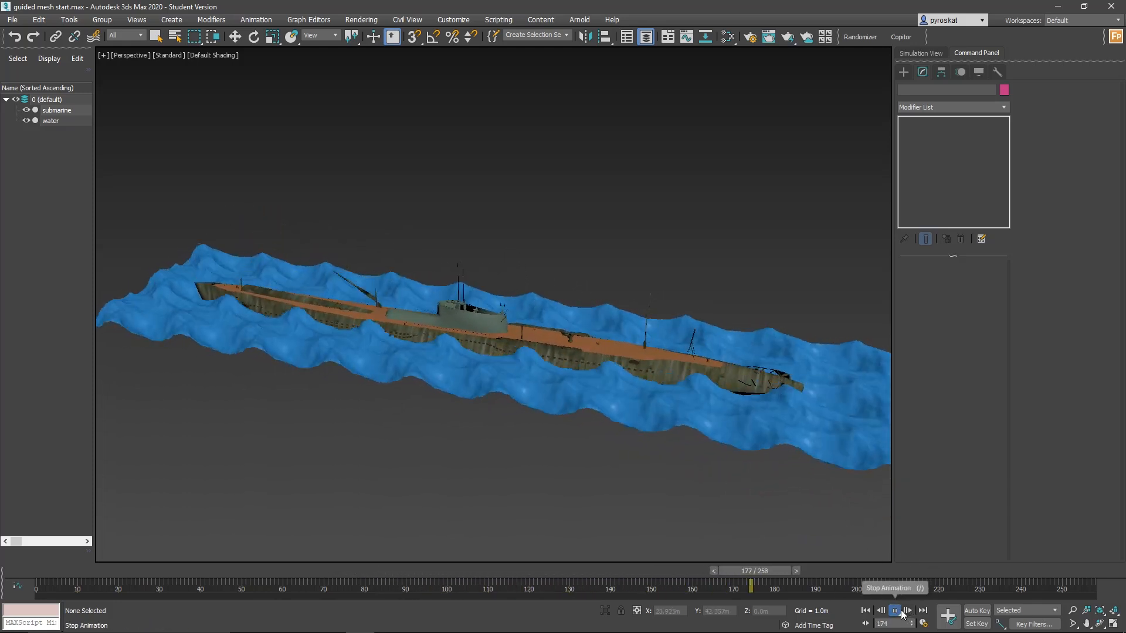
# Play the backup scene's ocean and orbit to low, side and head-on views of the waves.
pyautogui.click(671, 438)
pyautogui.press('e')
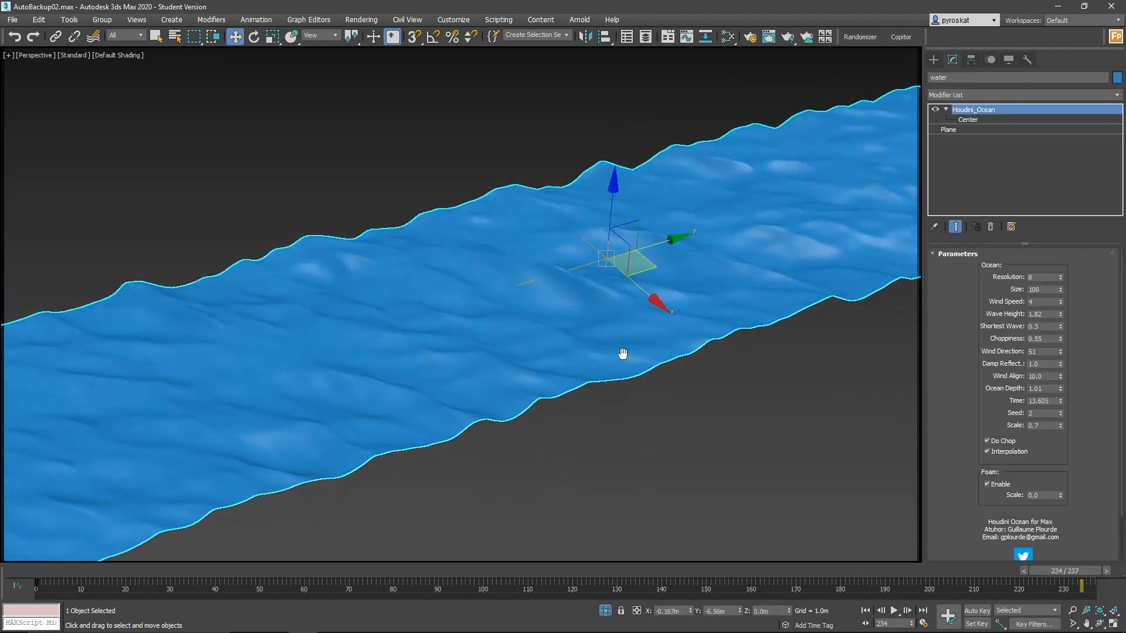
pyautogui.moveTo(623, 354); pyautogui.dragTo(650, 349, button='middle')
pyautogui.click(896, 609)
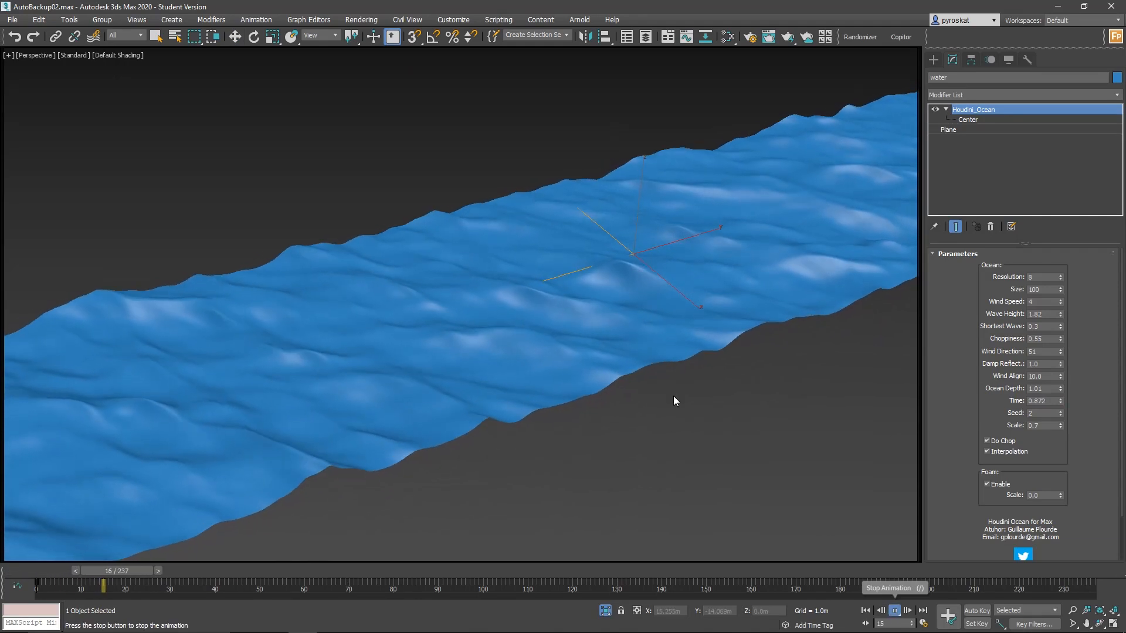
pyautogui.moveTo(673, 395)
pyautogui.keyDown('alt'); pyautogui.mouseDown(button='middle')
pyautogui.moveTo(564, 374)
pyautogui.moveTo(458, 382)
pyautogui.moveTo(478, 360)
pyautogui.mouseUp(button='middle'); pyautogui.keyUp('alt')
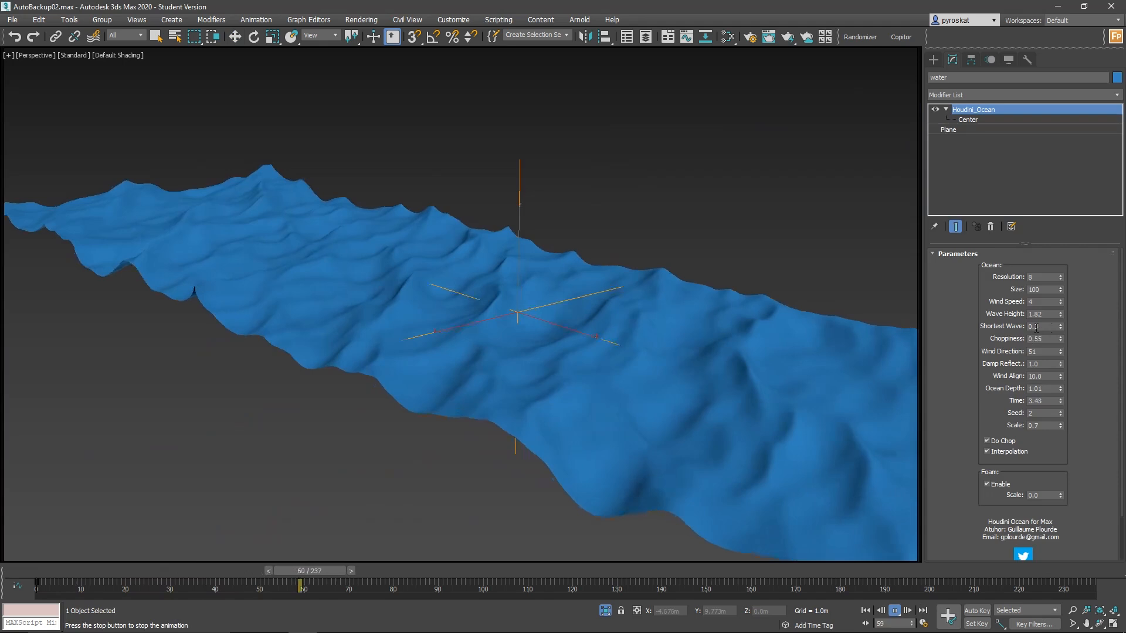
pyautogui.keyDown('alt'); pyautogui.moveTo(721, 378); pyautogui.dragTo(522, 310, button='middle'); pyautogui.keyUp('alt')
pyautogui.moveTo(423, 284)
pyautogui.keyDown('alt'); pyautogui.mouseDown(button='middle')
pyautogui.moveTo(480, 352)
pyautogui.moveTo(483, 322)
pyautogui.moveTo(440, 315)
pyautogui.moveTo(438, 340)
pyautogui.mouseUp(button='middle'); pyautogui.keyUp('alt')
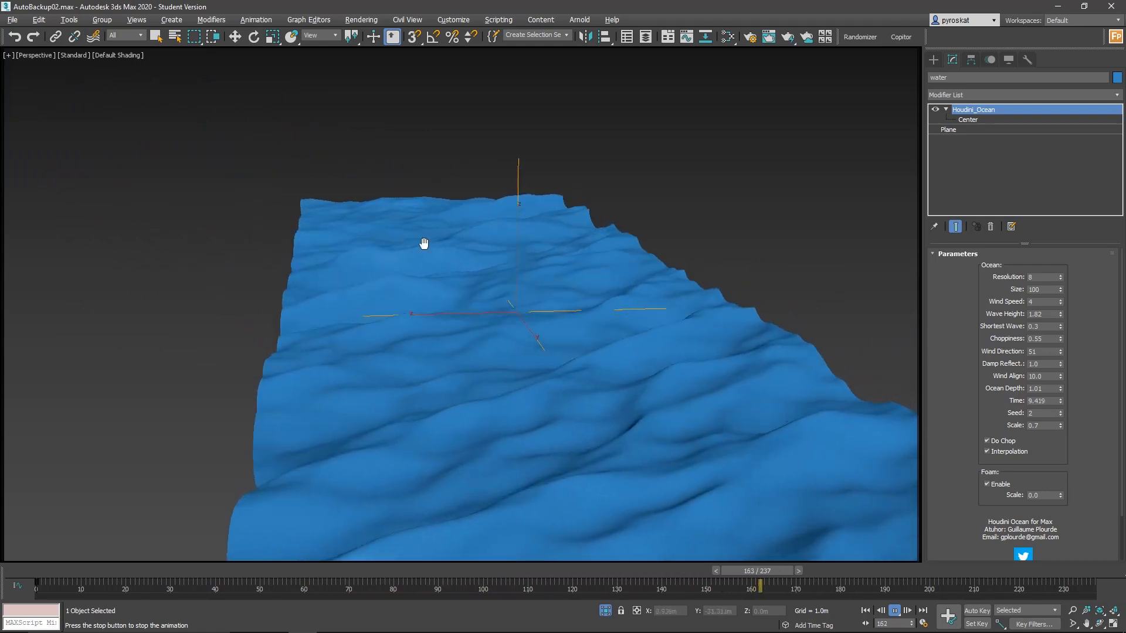
pyautogui.keyDown('alt'); pyautogui.moveTo(425, 244); pyautogui.dragTo(537, 247, button='middle'); pyautogui.keyUp('alt')
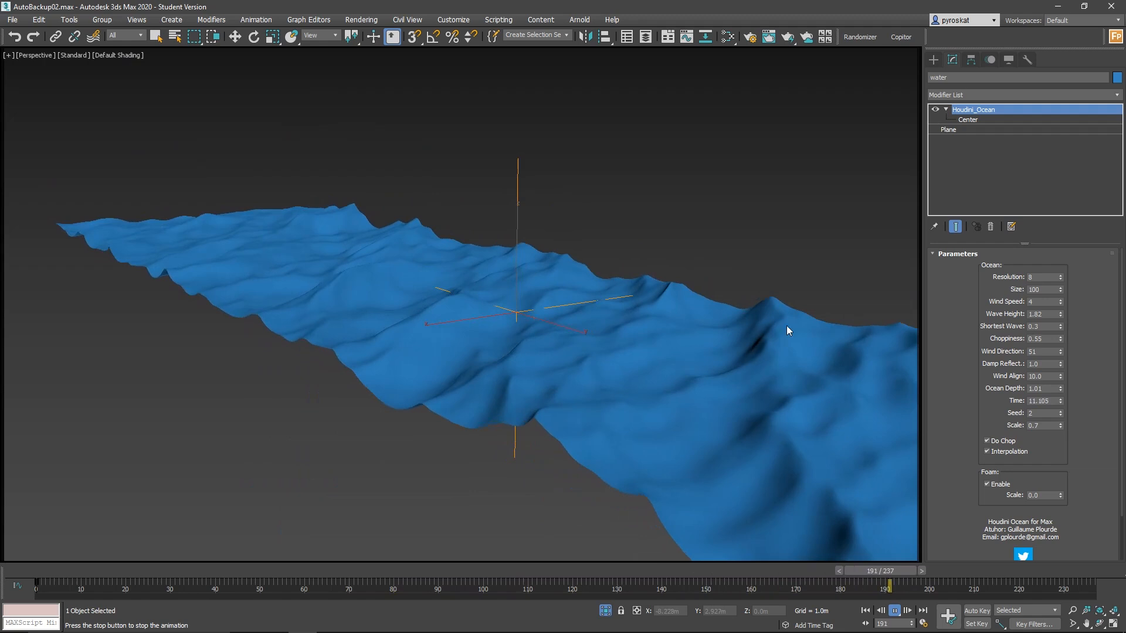
pyautogui.moveTo(717, 326)
pyautogui.keyDown('alt'); pyautogui.mouseDown(button='middle')
pyautogui.moveTo(464, 302)
pyautogui.moveTo(413, 310)
pyautogui.mouseUp(button='middle'); pyautogui.keyUp('alt')
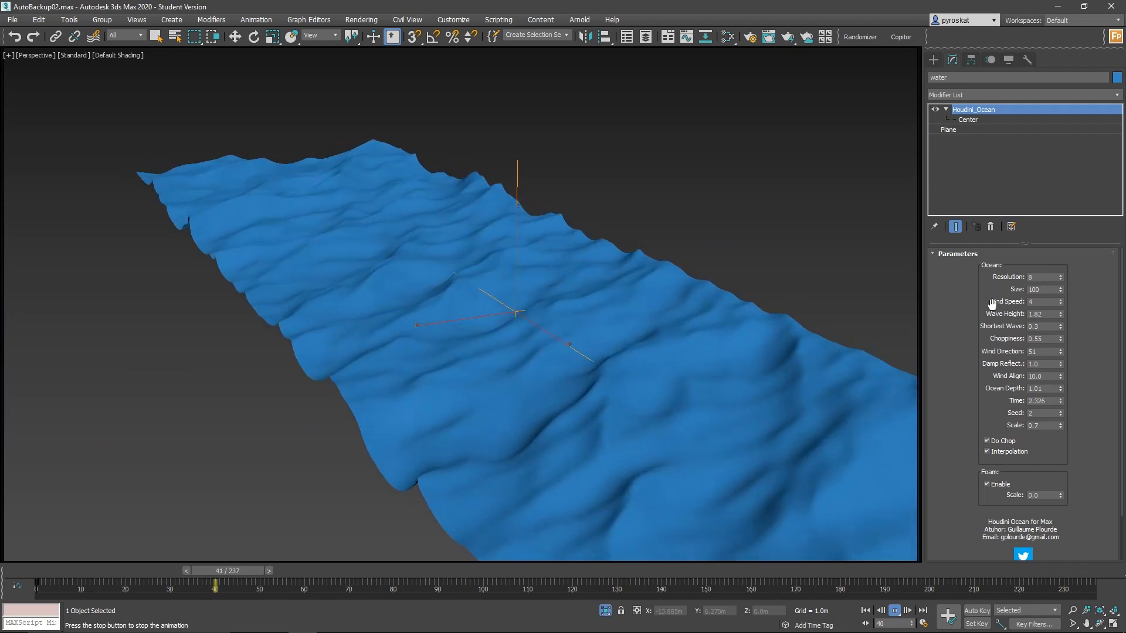
pyautogui.moveTo(619, 312)
pyautogui.keyDown('alt'); pyautogui.mouseDown(button='middle')
pyautogui.moveTo(358, 266)
pyautogui.moveTo(258, 200)
pyautogui.mouseUp(button='middle'); pyautogui.keyUp('alt')
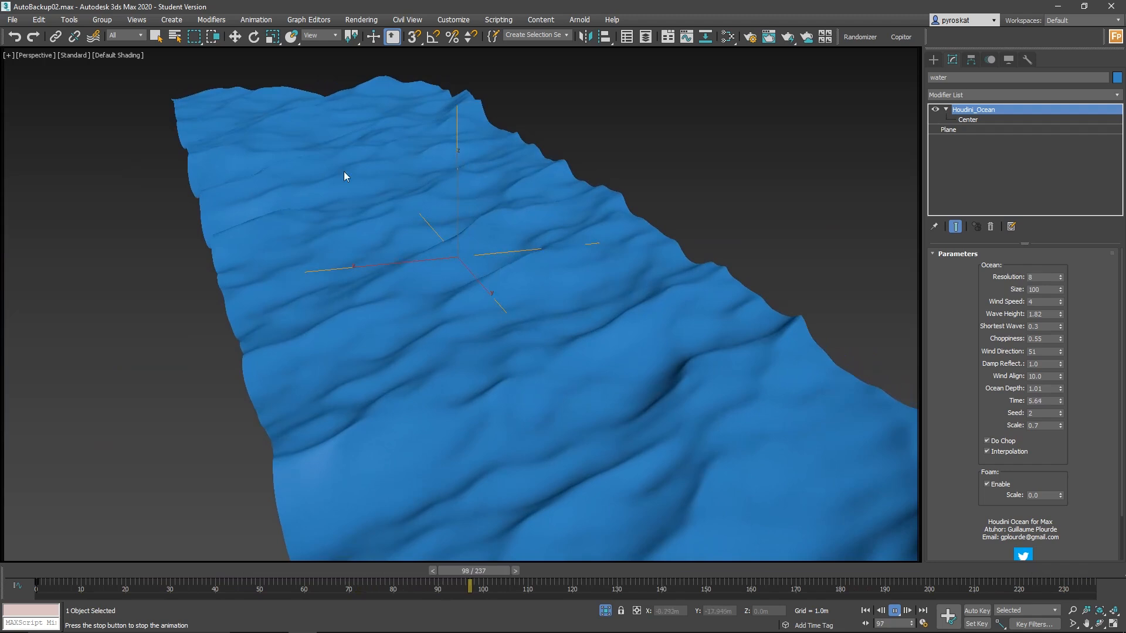
pyautogui.moveTo(447, 217)
pyautogui.keyDown('alt'); pyautogui.mouseDown(button='middle')
pyautogui.moveTo(414, 211)
pyautogui.moveTo(551, 242)
pyautogui.moveTo(458, 238)
pyautogui.mouseUp(button='middle'); pyautogui.keyUp('alt')
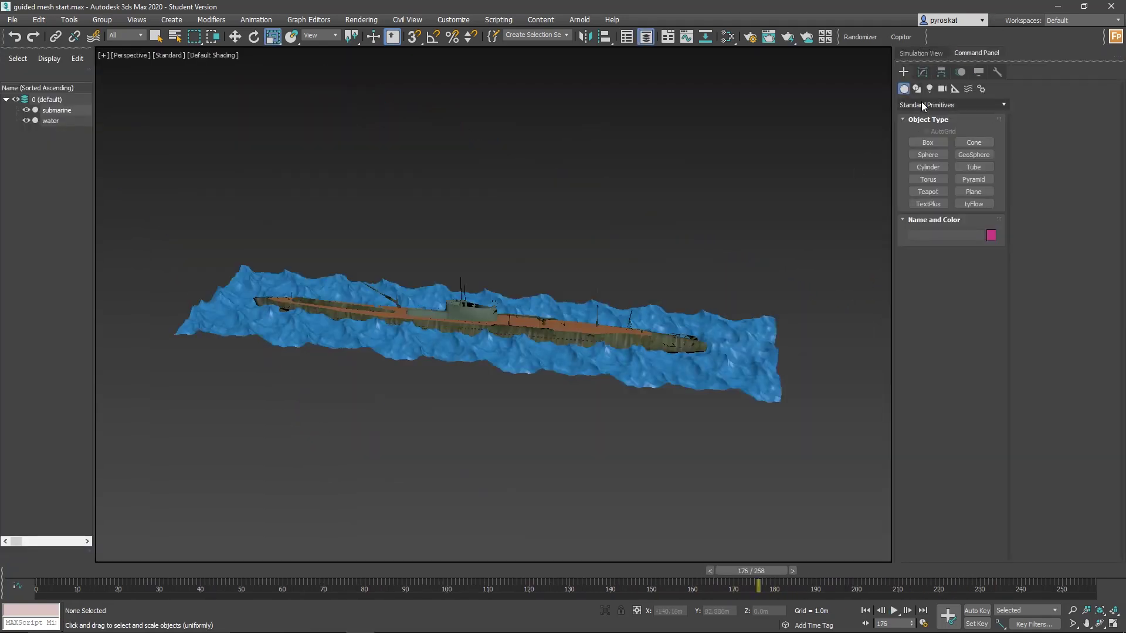
# Create a Fluids > Liquid emitter in the scene and enlarge its icon.
pyautogui.click(921, 104)
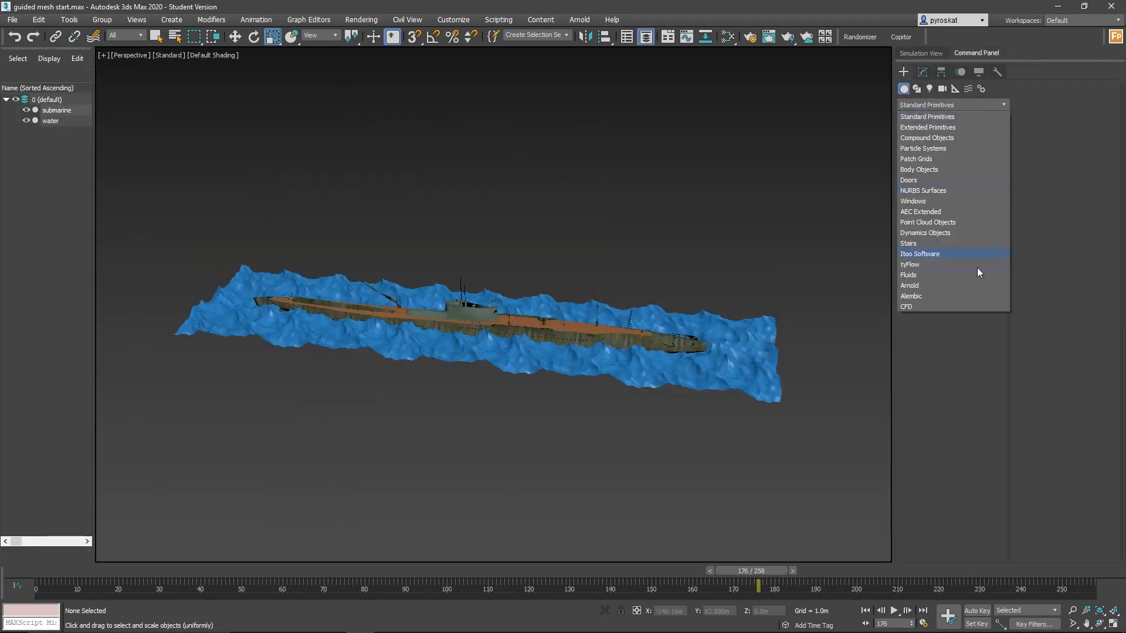
pyautogui.click(920, 275)
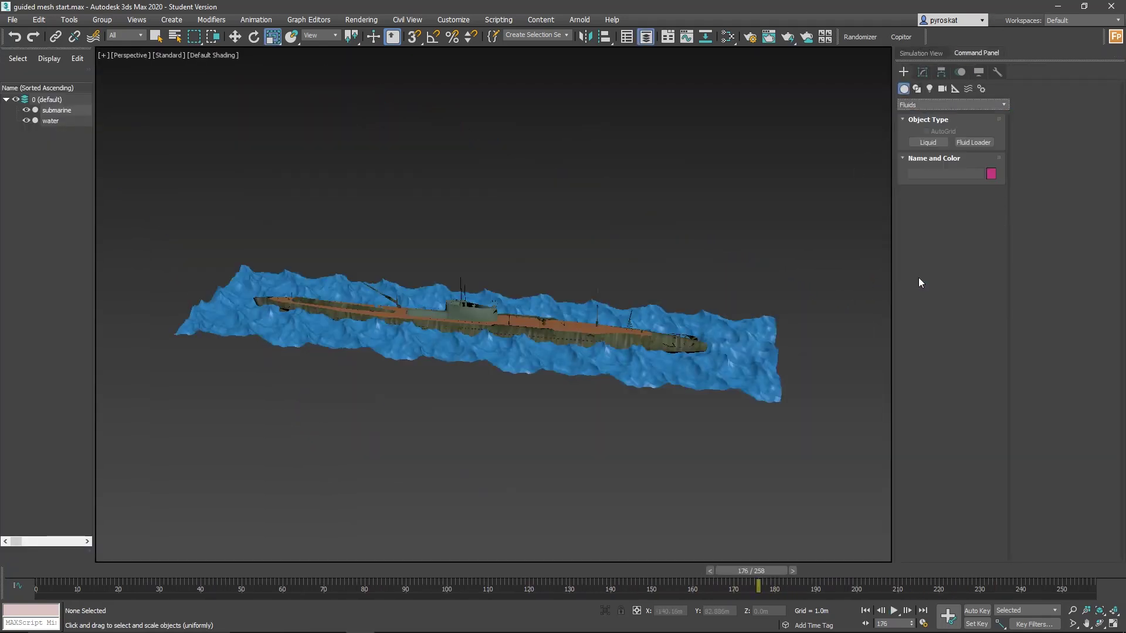
pyautogui.click(940, 143)
pyautogui.click(822, 444)
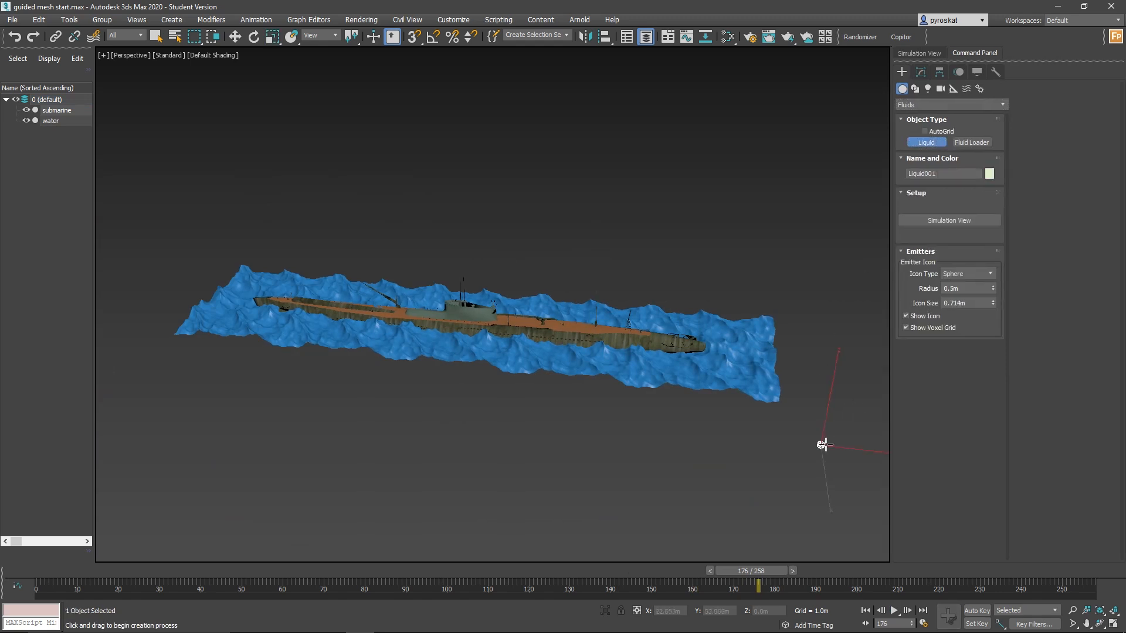
pyautogui.moveTo(848, 434); pyautogui.dragTo(864, 430)
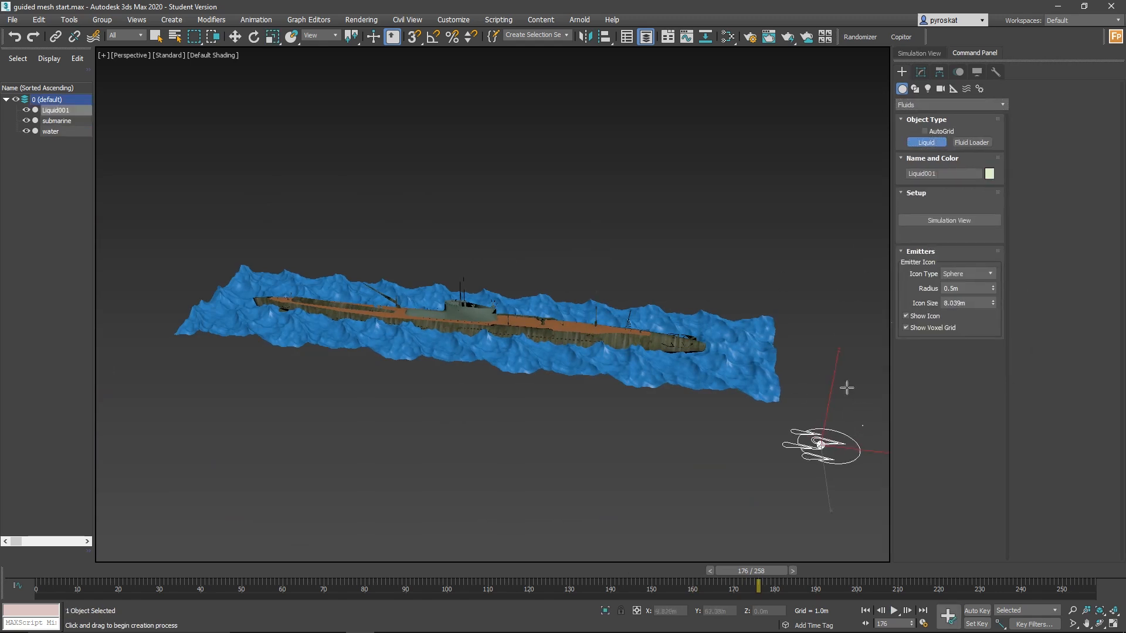
pyautogui.press('w')
pyautogui.keyDown('alt'); pyautogui.moveTo(834, 370); pyautogui.dragTo(870, 442, button='middle'); pyautogui.keyUp('alt')
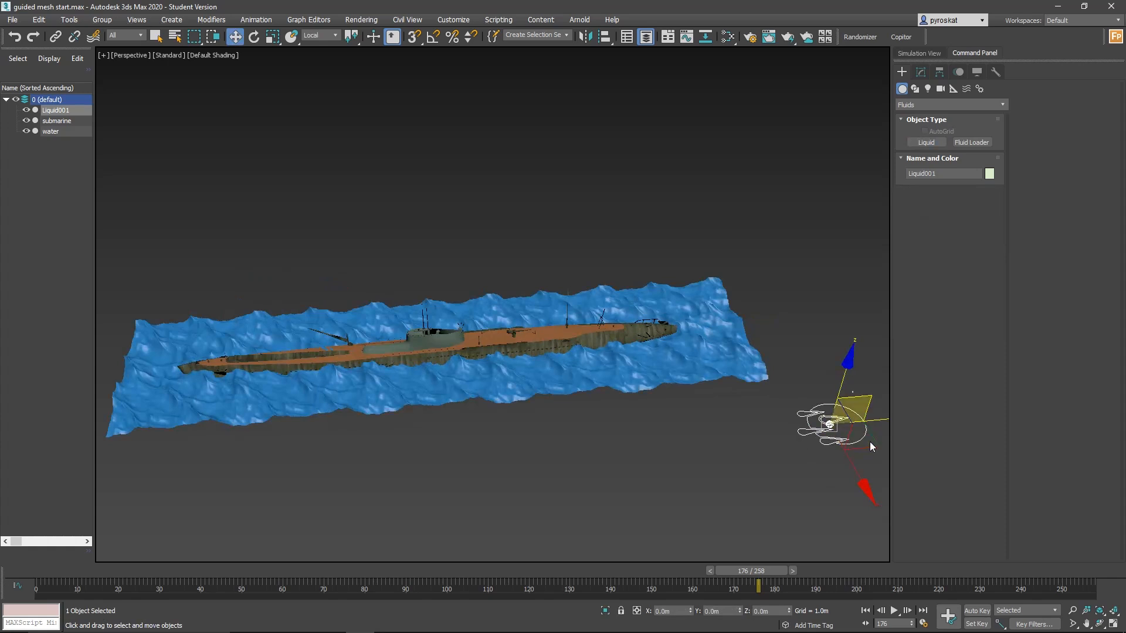
pyautogui.click(871, 442)
# Move the Liquid001 emitter to the submarine's centre.
pyautogui.click(831, 426)
pyautogui.moveTo(831, 427); pyautogui.dragTo(569, 363)
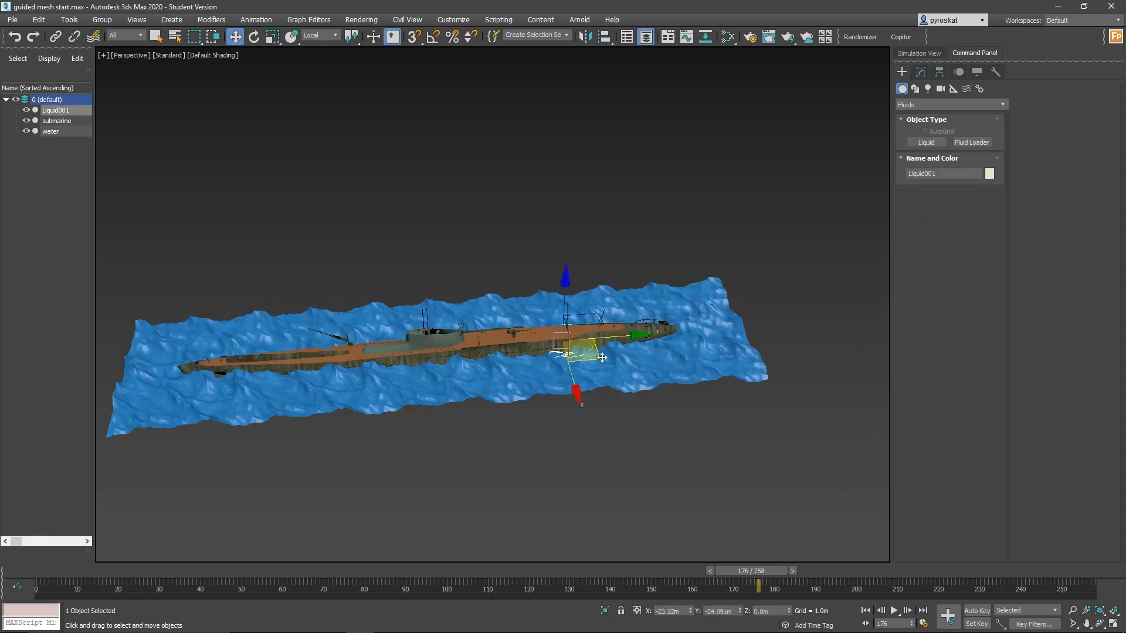
pyautogui.scroll(5, 541, 356)
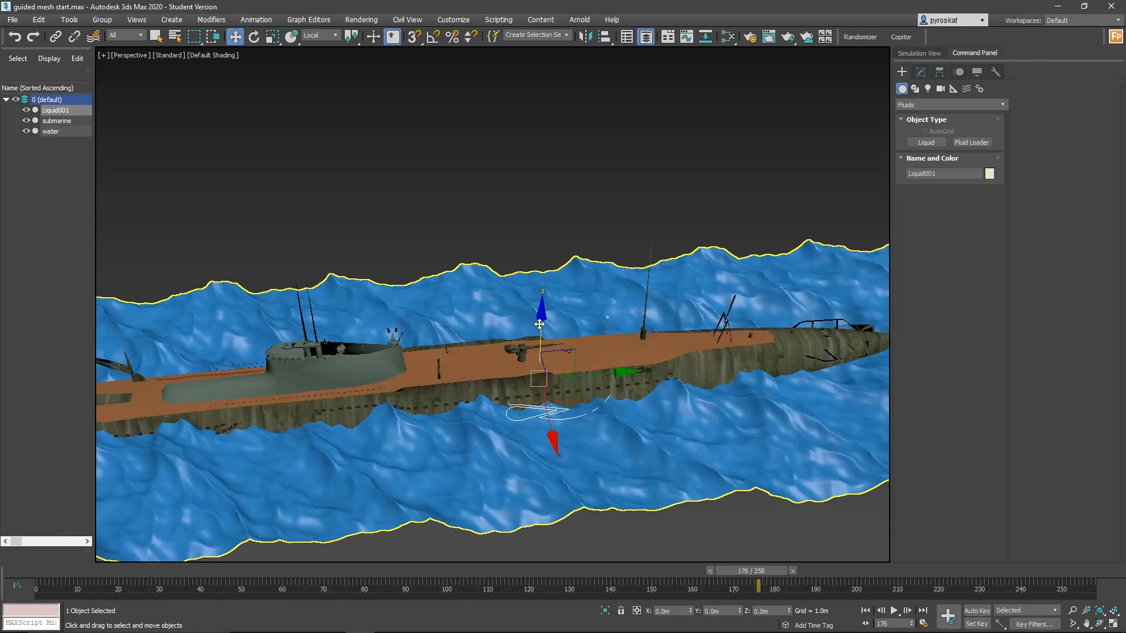
pyautogui.moveTo(551, 322); pyautogui.dragTo(551, 236, button='middle')
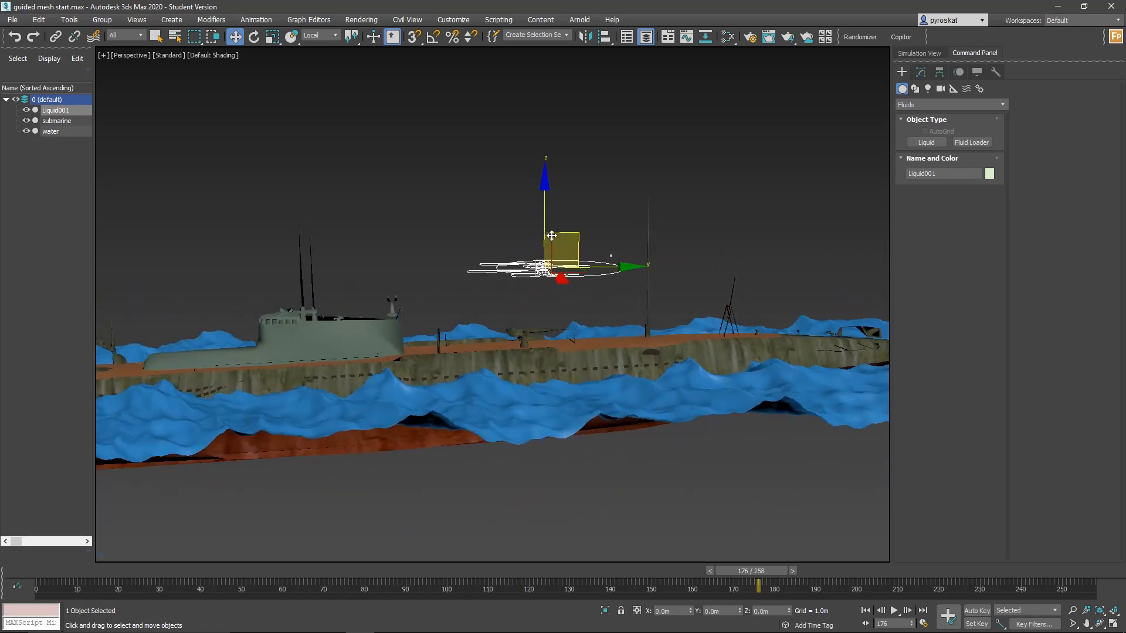
pyautogui.keyDown('alt'); pyautogui.moveTo(564, 332); pyautogui.dragTo(528, 347, button='middle'); pyautogui.keyUp('alt')
# Select the submarine and show mesh edges over shaded faces.
pyautogui.click(507, 357)
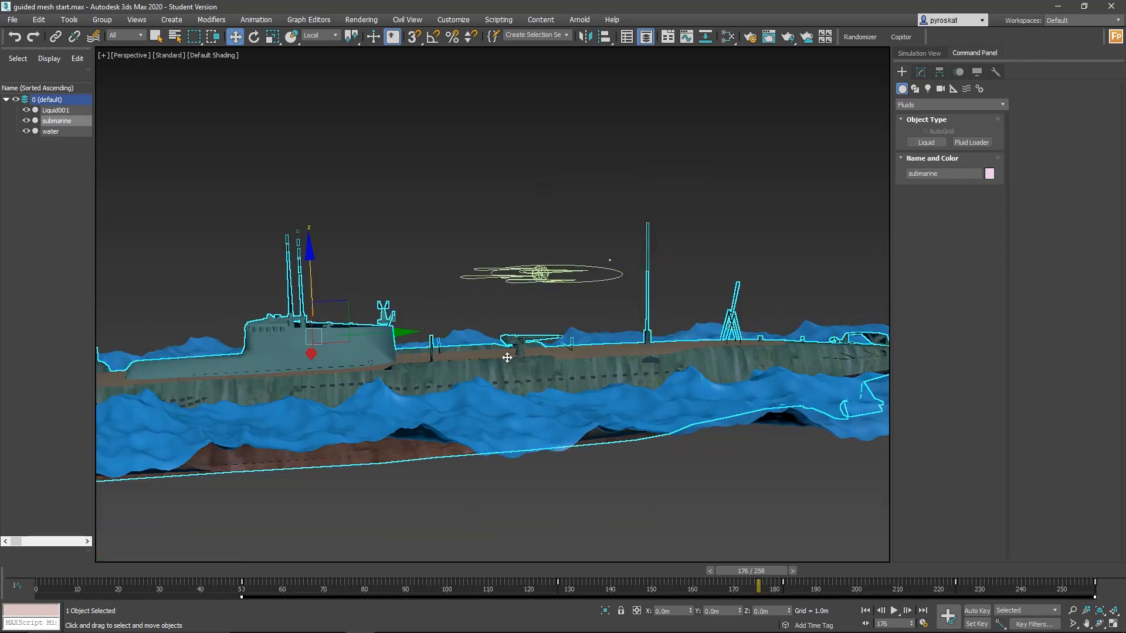
pyautogui.keyDown('alt'); pyautogui.moveTo(411, 333); pyautogui.dragTo(526, 343, button='middle'); pyautogui.keyUp('alt')
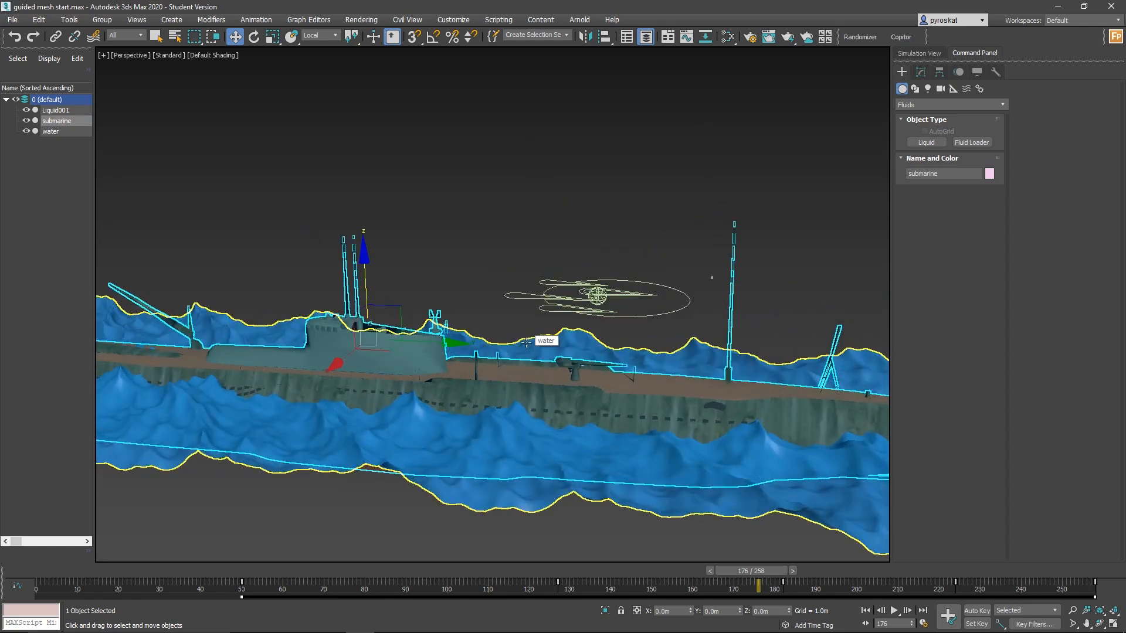
pyautogui.moveTo(451, 382); pyautogui.dragTo(489, 376, button='middle')
pyautogui.press('F4')
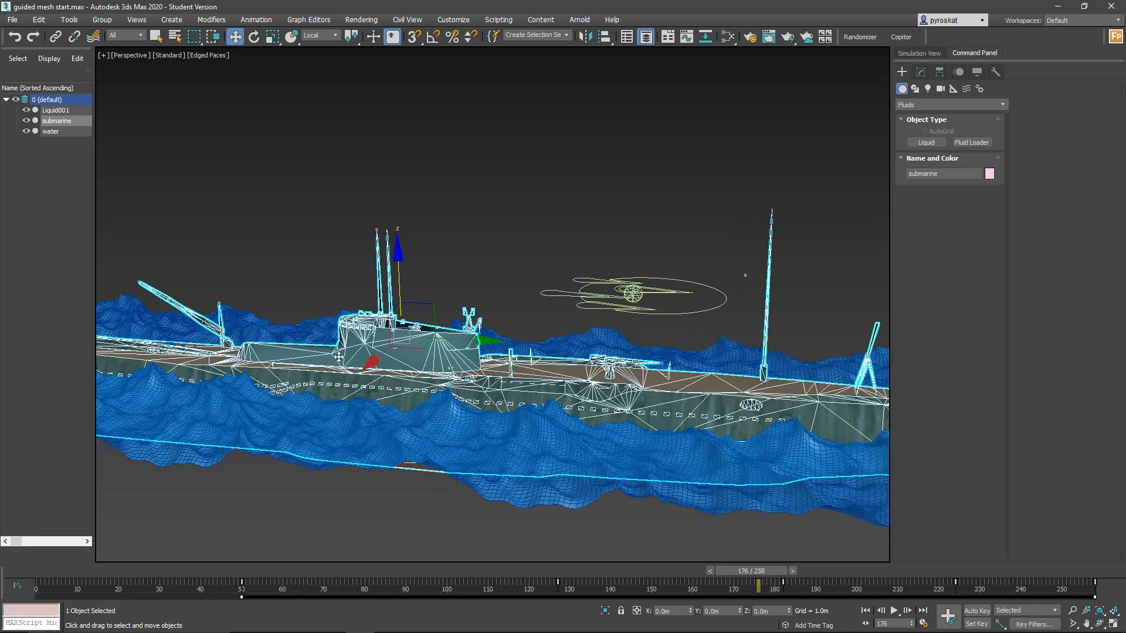
pyautogui.moveTo(330, 356)
pyautogui.keyDown('alt'); pyautogui.mouseDown(button='middle')
pyautogui.moveTo(579, 372)
pyautogui.moveTo(573, 353)
pyautogui.mouseUp(button='middle'); pyautogui.keyUp('alt')
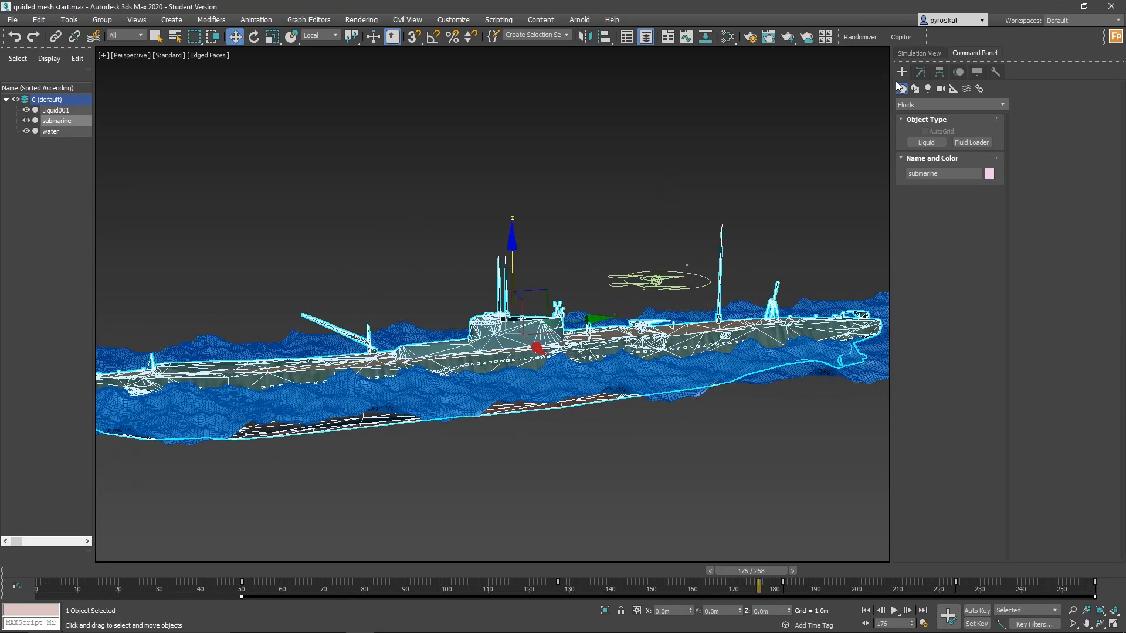
# Add a Cap Holes modifier to the submarine, then select the Liquid001 object.
pyautogui.click(920, 71)
pyautogui.click(1003, 111)
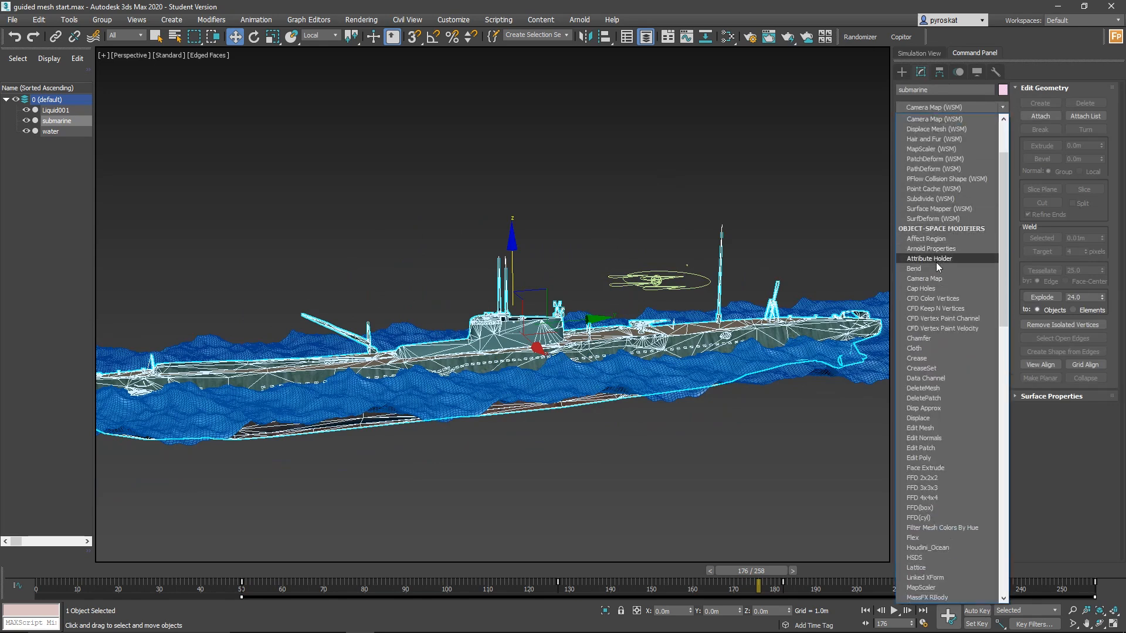
pyautogui.click(922, 288)
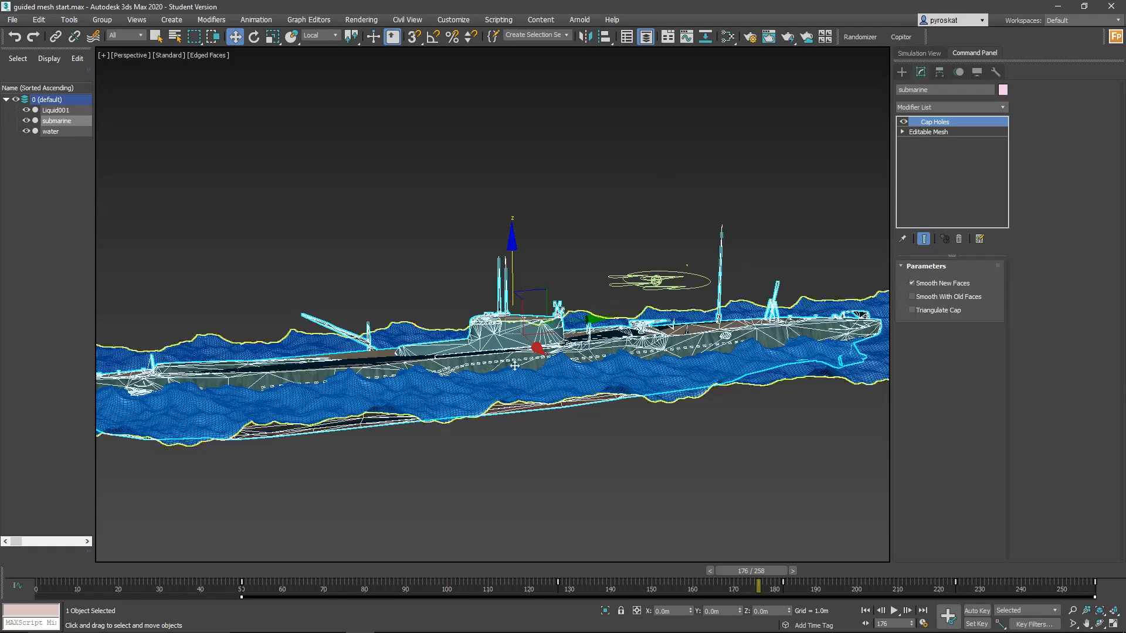
pyautogui.moveTo(475, 401)
pyautogui.keyDown('alt'); pyautogui.mouseDown(button='middle')
pyautogui.moveTo(504, 401)
pyautogui.moveTo(342, 353)
pyautogui.moveTo(323, 259)
pyautogui.mouseUp(button='middle'); pyautogui.keyUp('alt')
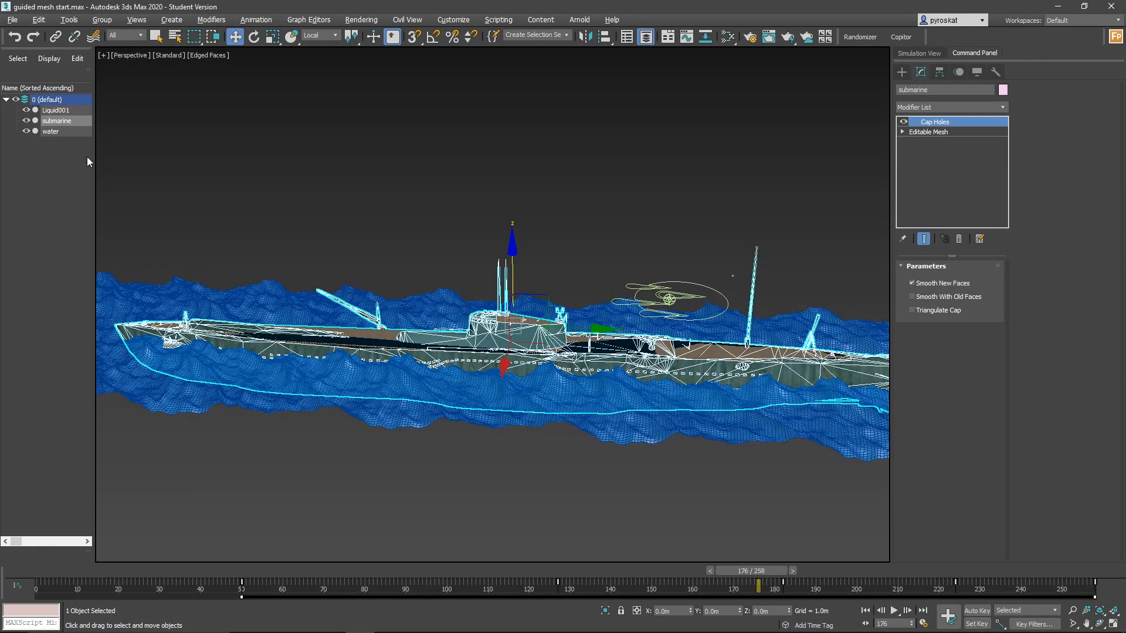
pyautogui.click(46, 111)
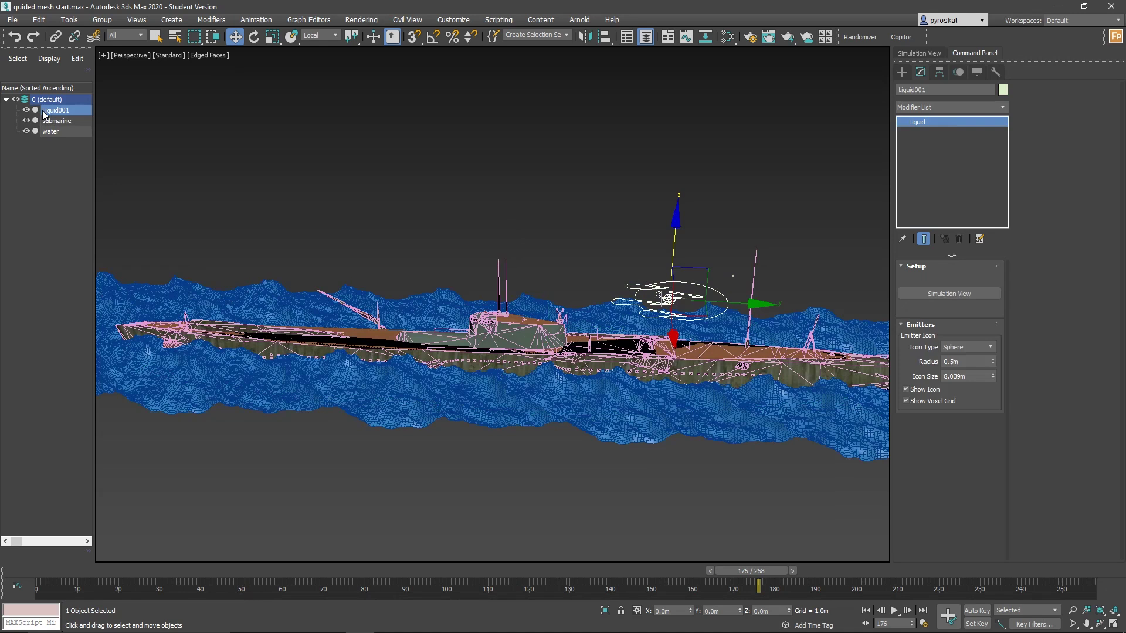
# Add the submarine as a collider in Liquid001's Simulation View attributes.
pyautogui.click(968, 296)
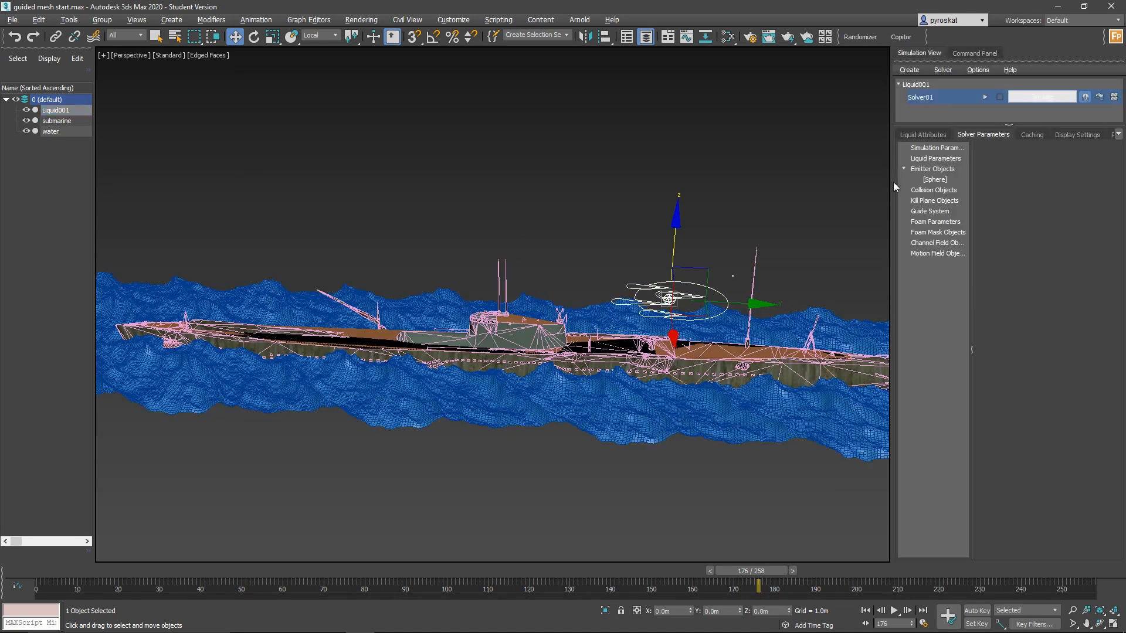
pyautogui.moveTo(891, 176); pyautogui.dragTo(780, 168)
pyautogui.click(807, 135)
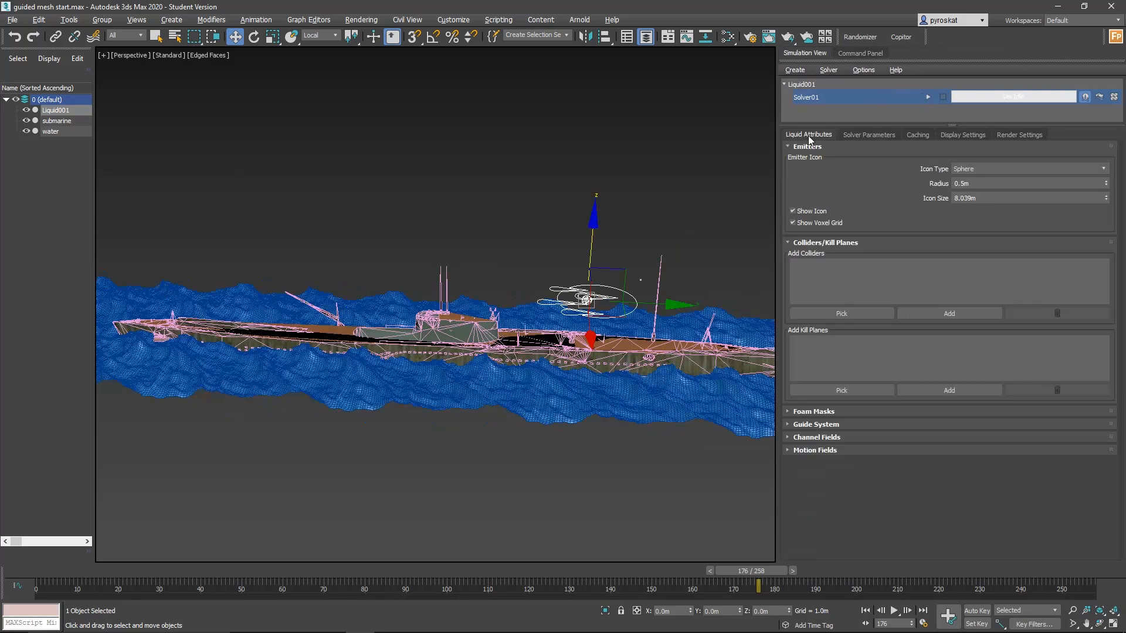
pyautogui.click(833, 315)
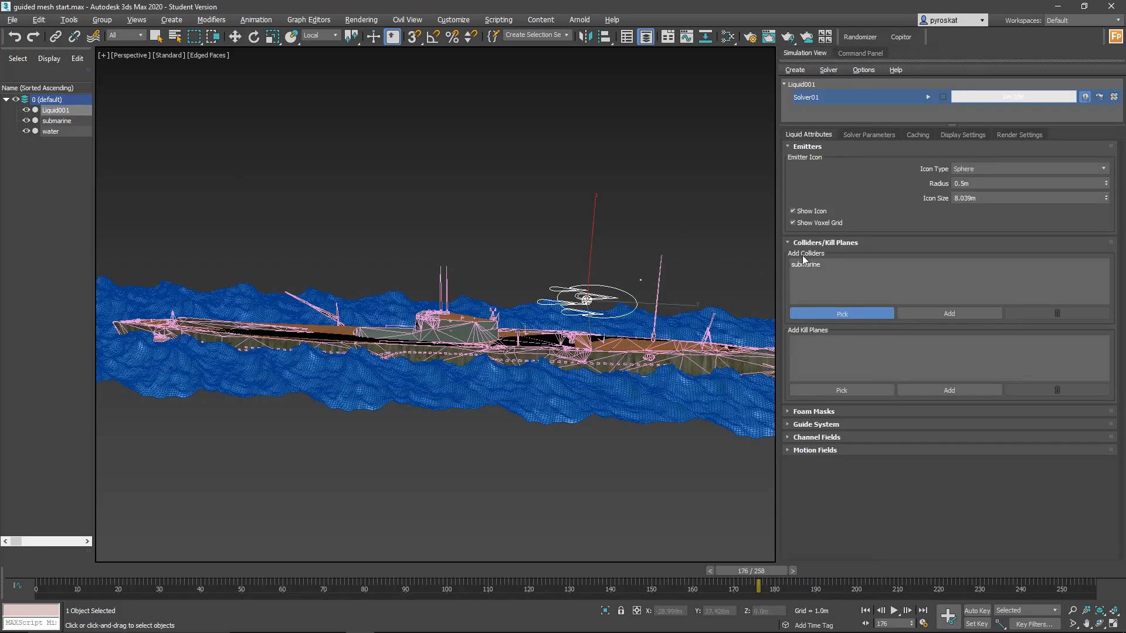
# Set Master Voxel Size to 2.0 in Solver Parameters.
pyautogui.click(873, 134)
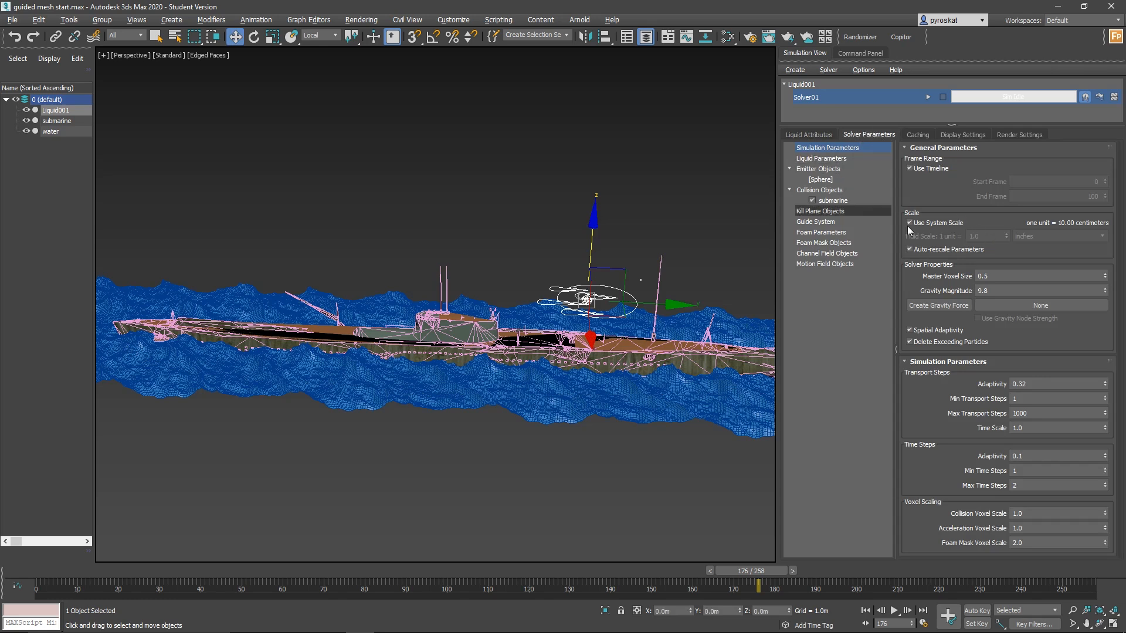
pyautogui.doubleClick(995, 276)
pyautogui.write('2.0')
pyautogui.press('Return')
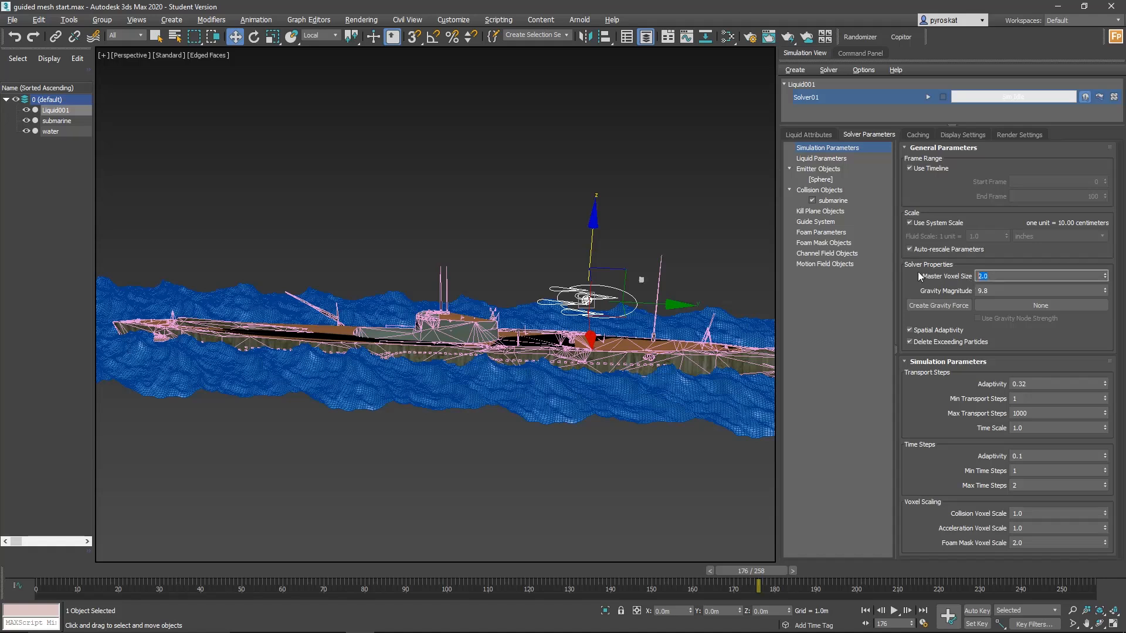
pyautogui.scroll(5, 649, 287)
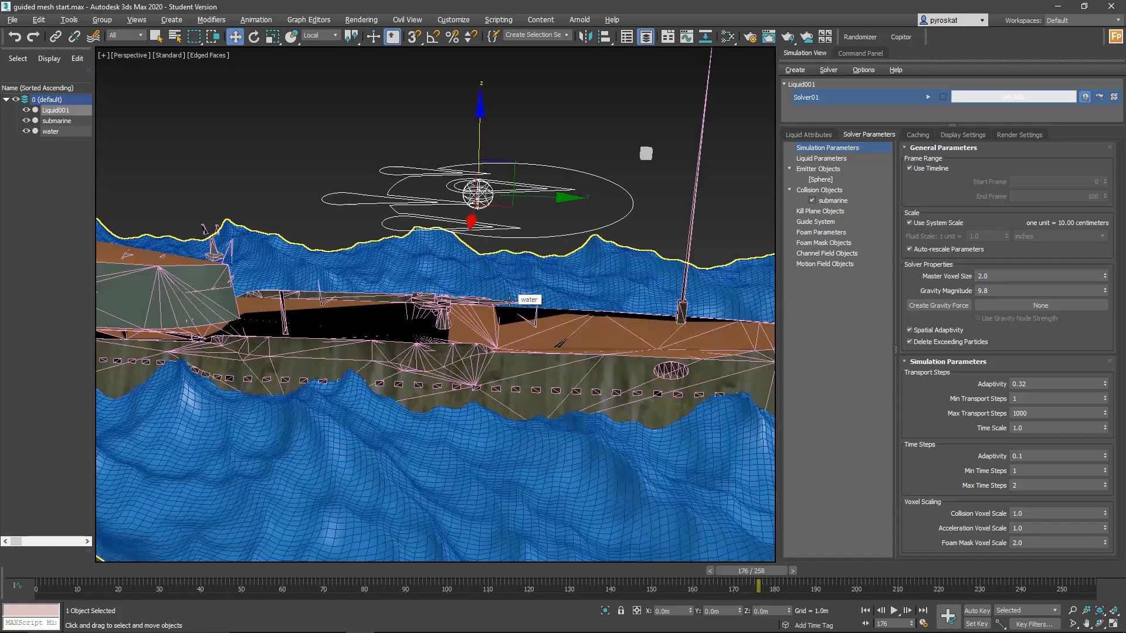
pyautogui.scroll(-3, 487, 290)
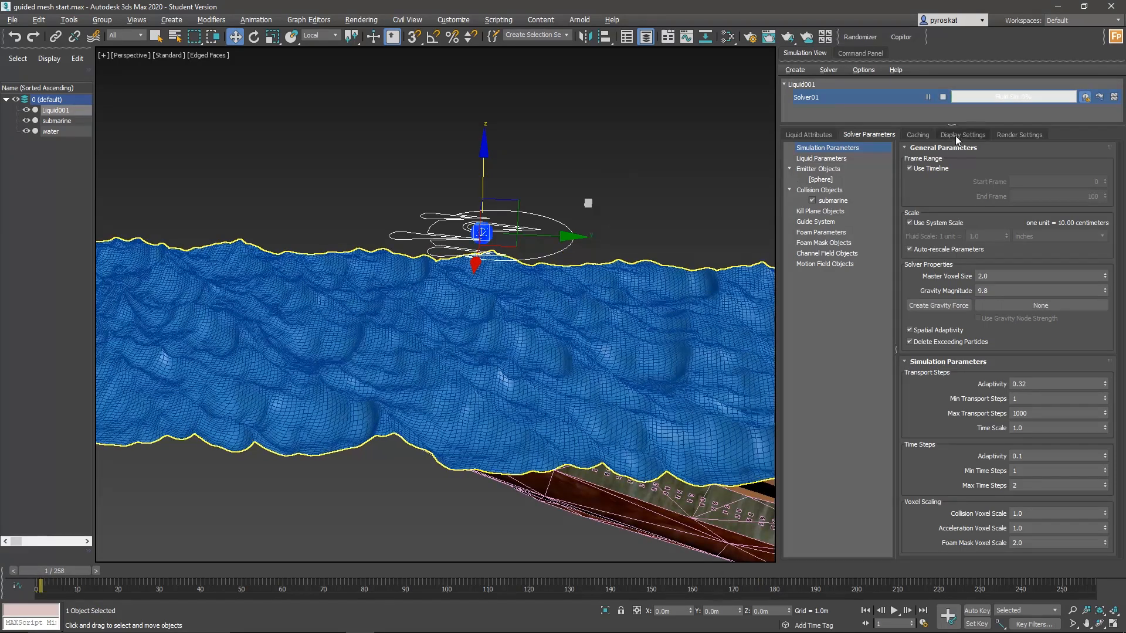
# Show the Caching settings and toggle the Projects toolbar on then off again.
pyautogui.click(918, 135)
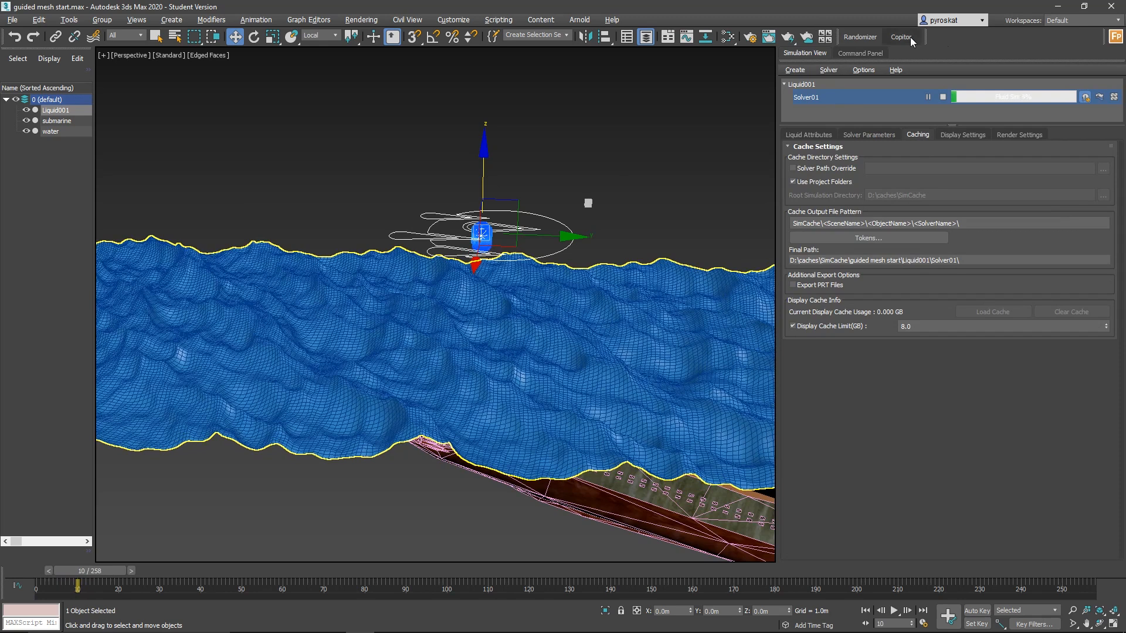
pyautogui.rightClick(891, 37)
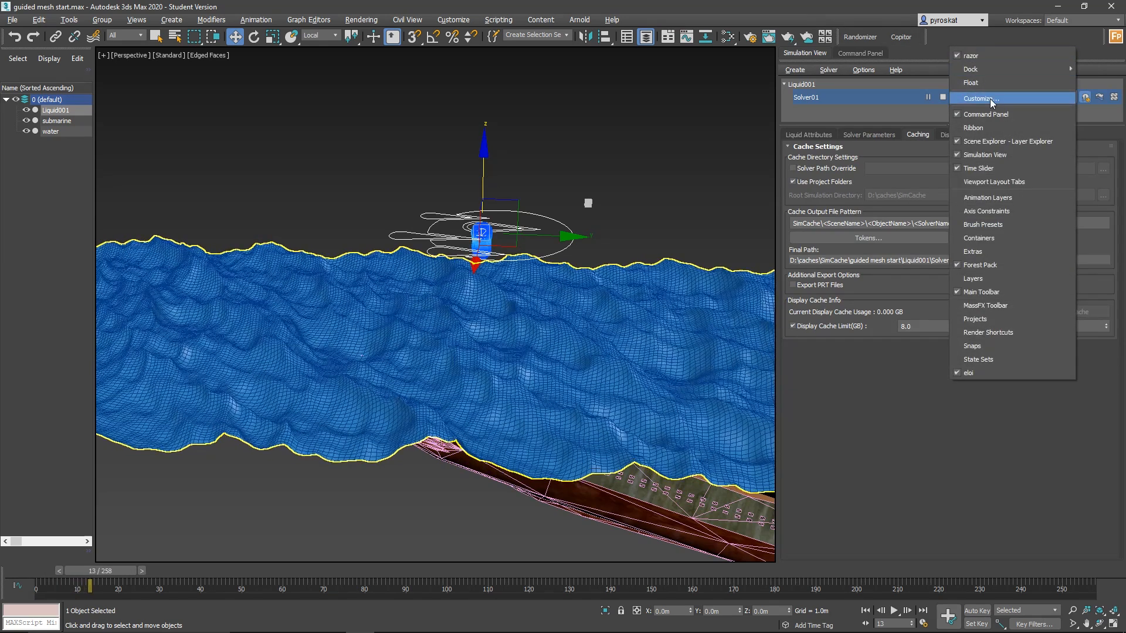
pyautogui.click(999, 317)
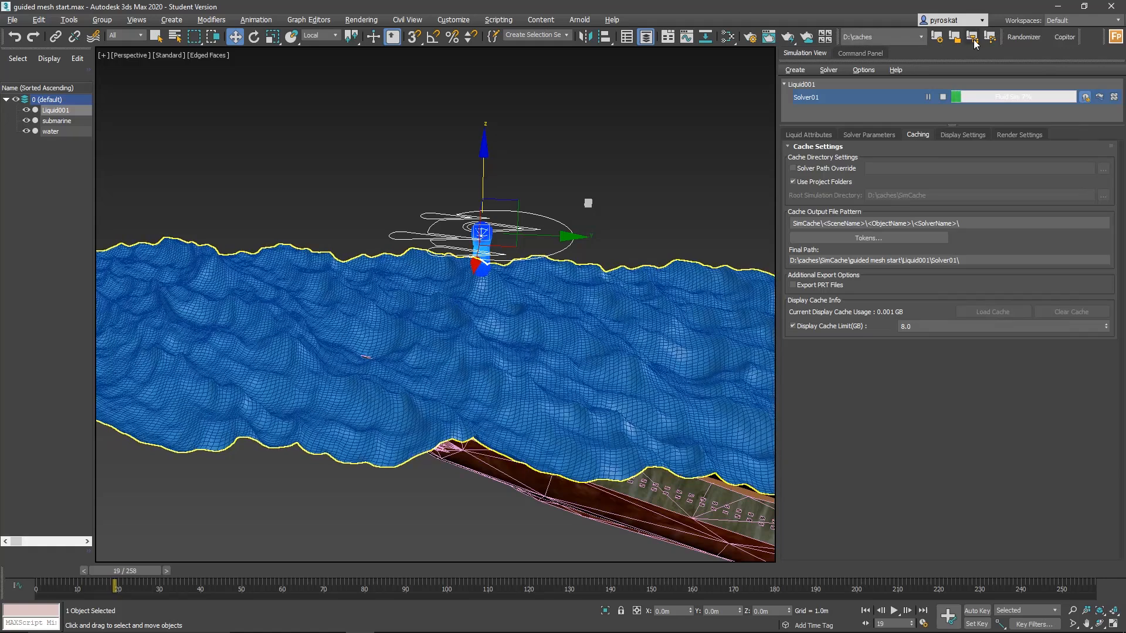
pyautogui.rightClick(840, 36)
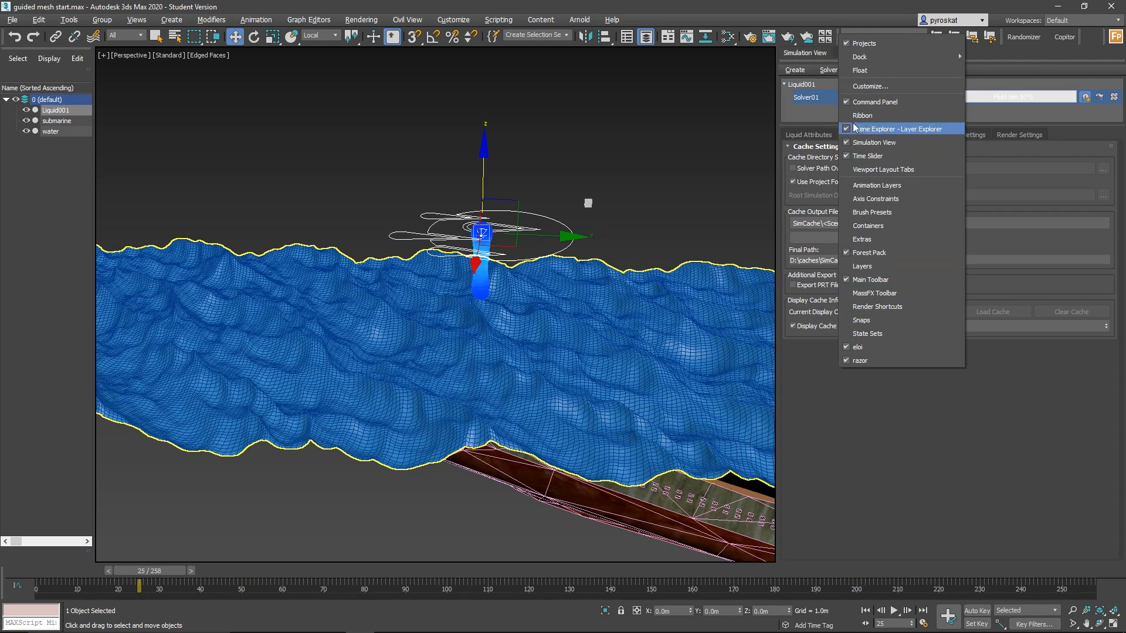
pyautogui.click(875, 102)
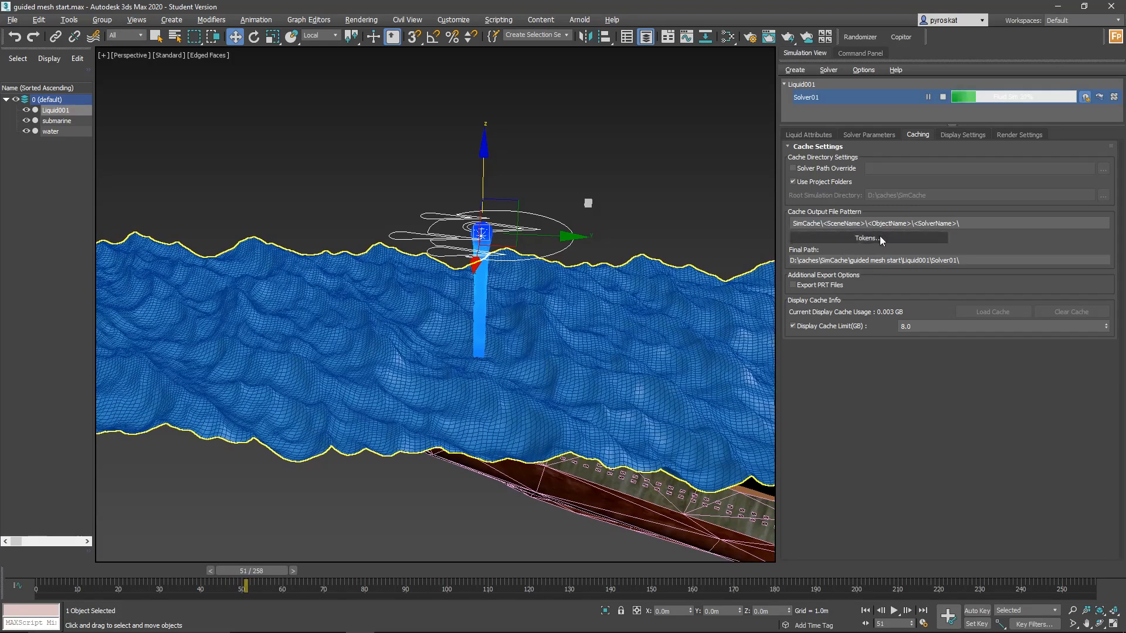
# Review the Tokens list available for cache paths and dismiss it.
pyautogui.click(878, 240)
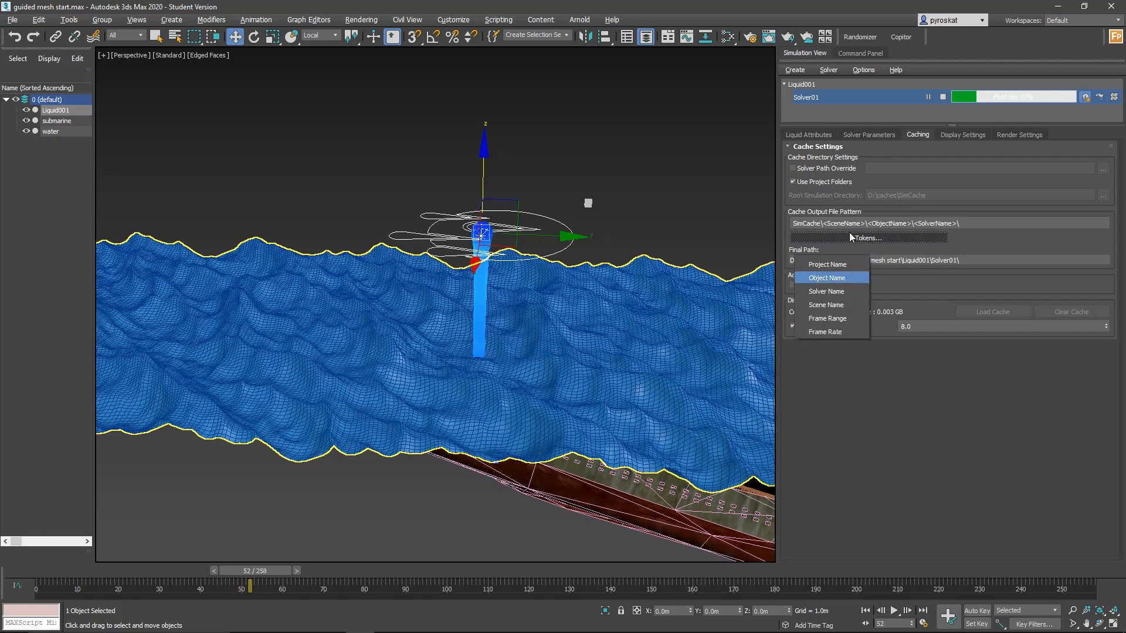
pyautogui.click(871, 411)
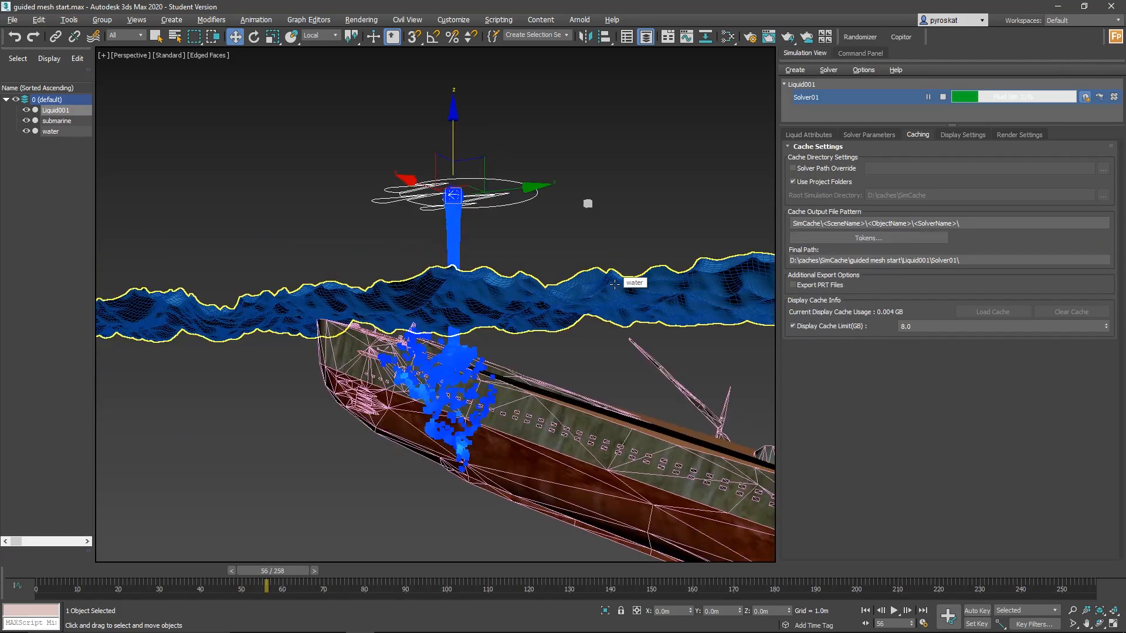
# Inspect the stopped simulation from below and the side, then reselect Liquid001 after the submarine.
pyautogui.moveTo(613, 284)
pyautogui.keyDown('alt'); pyautogui.mouseDown(button='middle')
pyautogui.moveTo(414, 312)
pyautogui.moveTo(376, 339)
pyautogui.moveTo(377, 323)
pyautogui.moveTo(324, 335)
pyautogui.mouseUp(button='middle'); pyautogui.keyUp('alt')
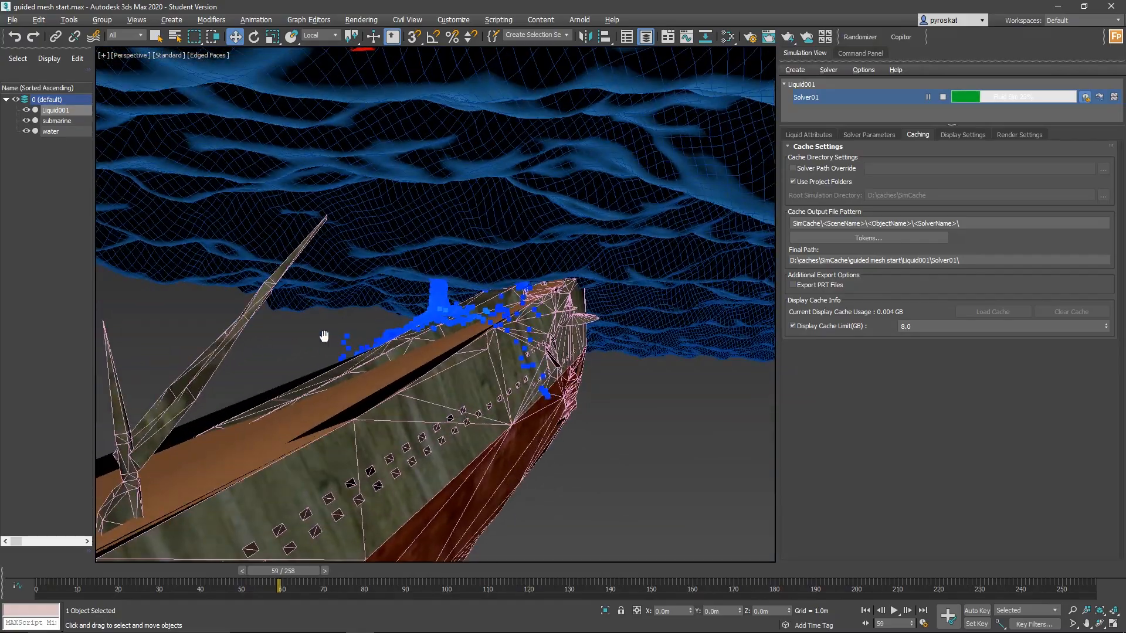
pyautogui.moveTo(479, 333)
pyautogui.keyDown('alt'); pyautogui.mouseDown(button='middle')
pyautogui.moveTo(525, 336)
pyautogui.moveTo(885, 185)
pyautogui.mouseUp(button='middle'); pyautogui.keyUp('alt')
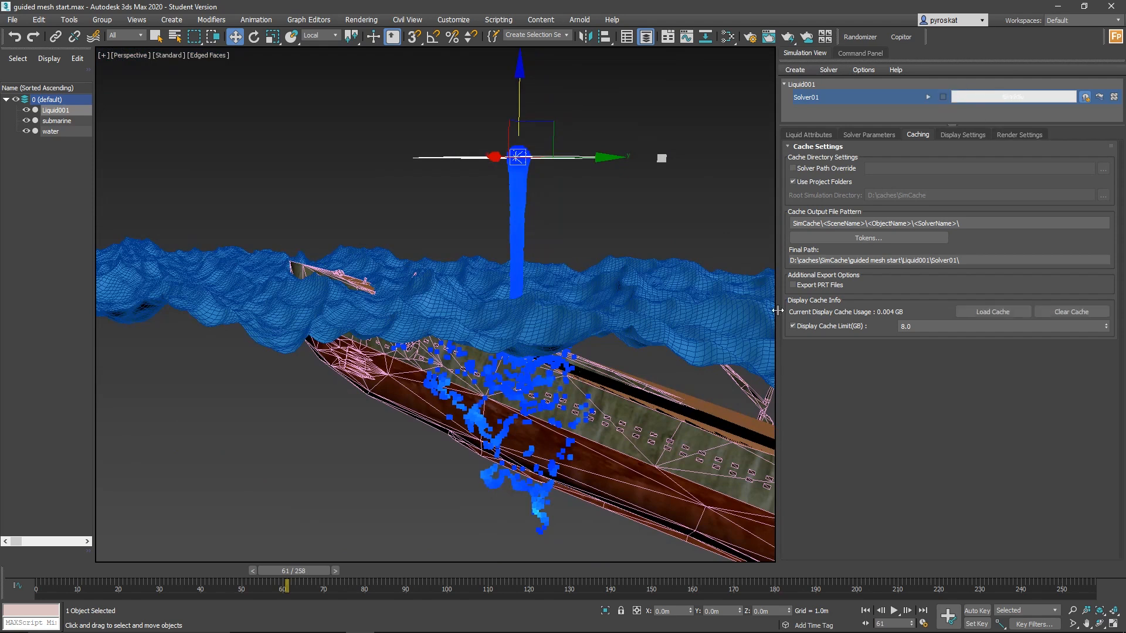
pyautogui.click(481, 361)
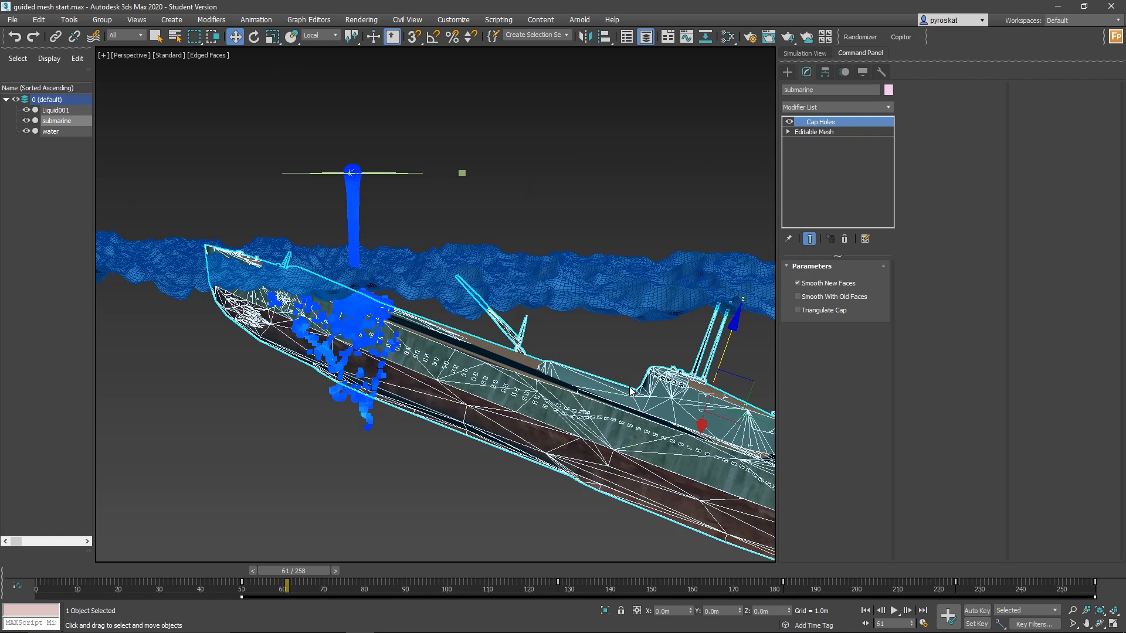
pyautogui.keyDown('alt'); pyautogui.moveTo(336, 341); pyautogui.dragTo(349, 282, button='middle'); pyautogui.keyUp('alt')
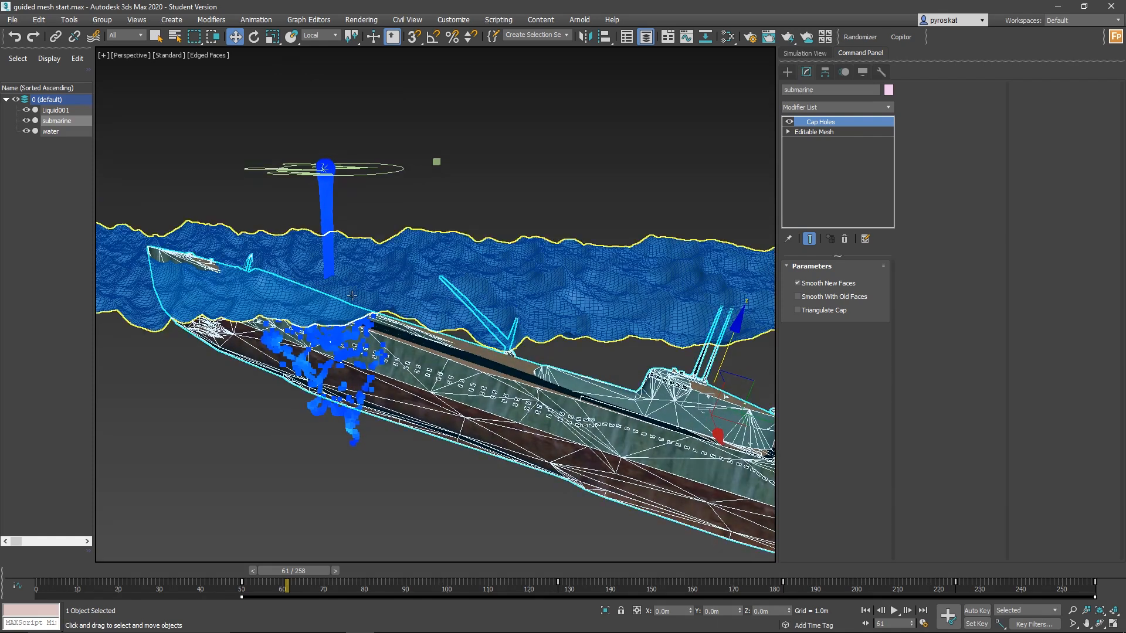
pyautogui.click(325, 172)
pyautogui.keyDown('alt'); pyautogui.moveTo(325, 172); pyautogui.dragTo(633, 308, button='middle'); pyautogui.keyUp('alt')
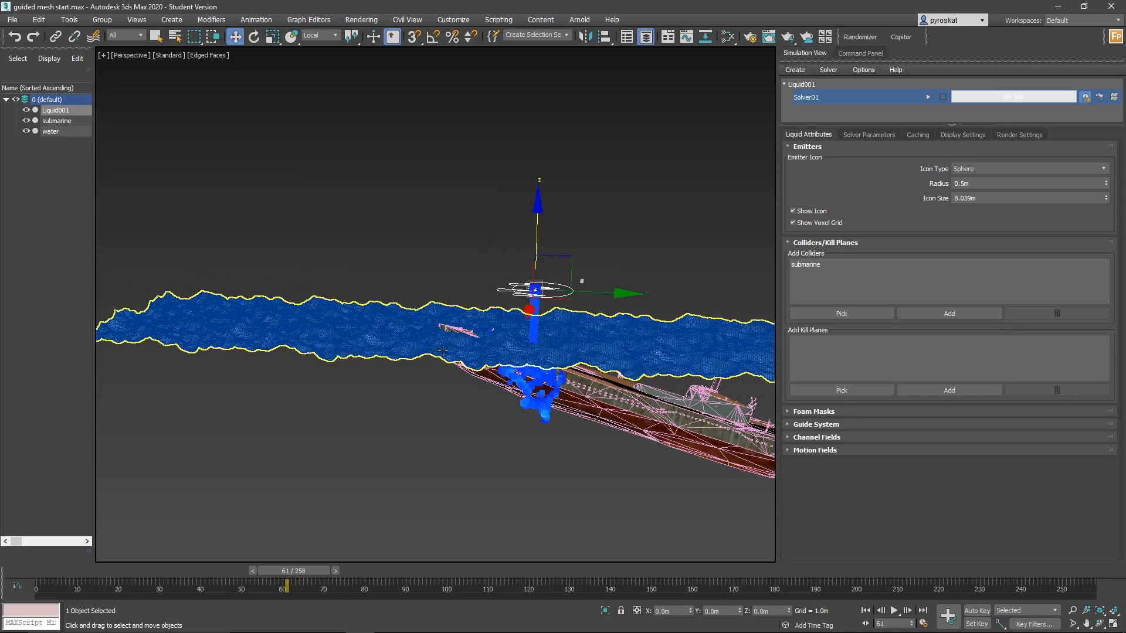
# Select the water mesh and expand the Guide System rollout with its empty lists.
pyautogui.click(407, 339)
pyautogui.keyDown('alt'); pyautogui.moveTo(406, 338); pyautogui.dragTo(575, 318, button='middle'); pyautogui.keyUp('alt')
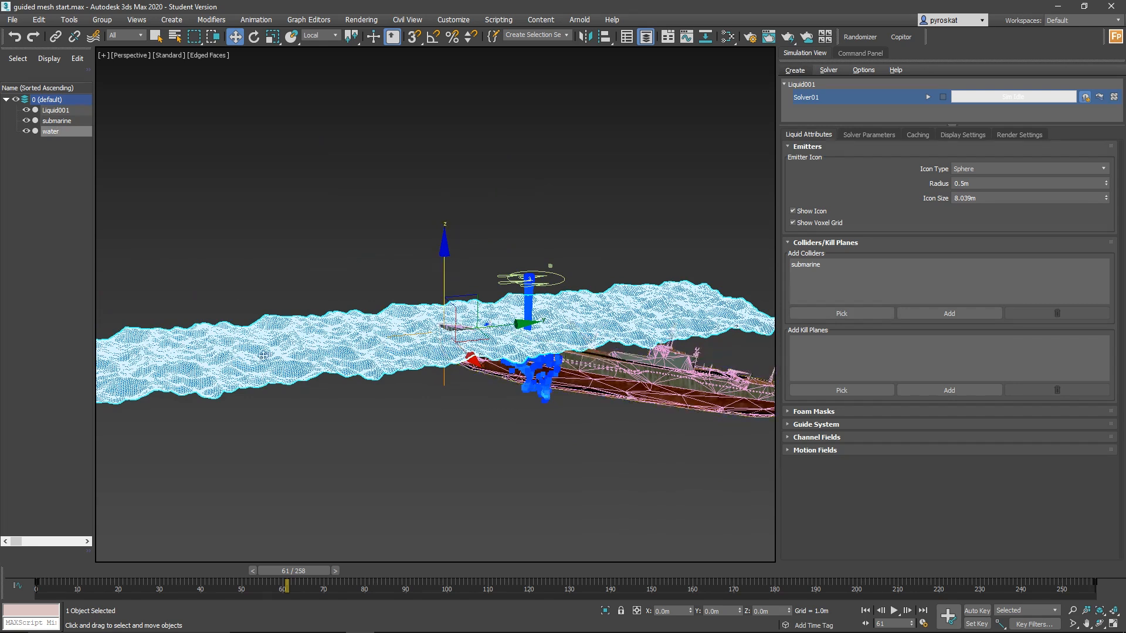
pyautogui.keyDown('alt'); pyautogui.moveTo(528, 348); pyautogui.dragTo(434, 350, button='middle'); pyautogui.keyUp('alt')
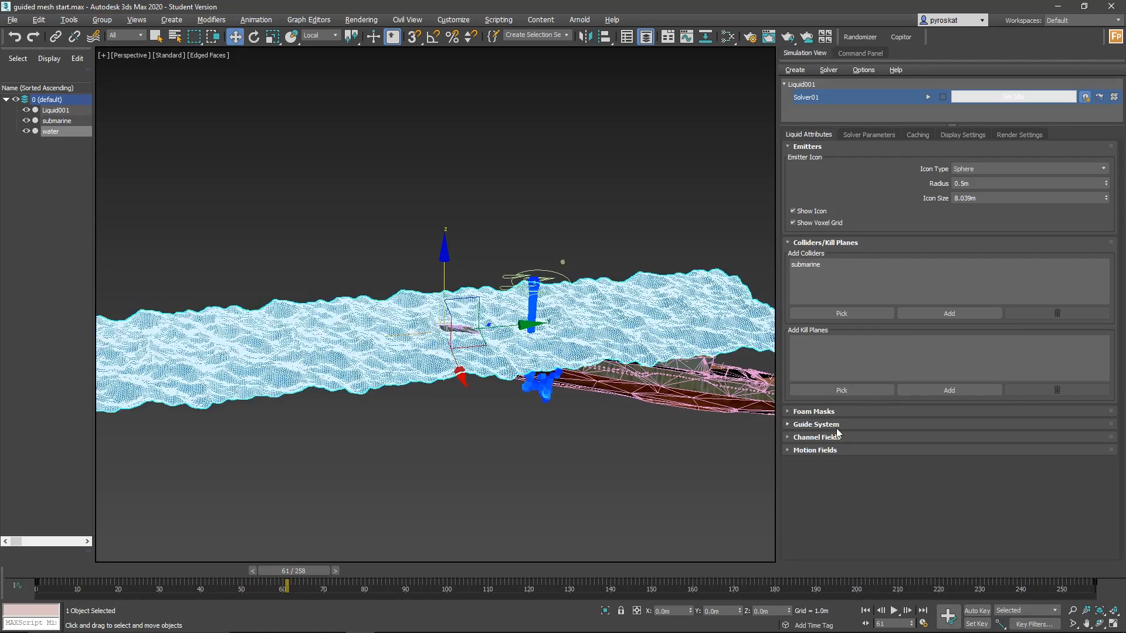
pyautogui.click(811, 425)
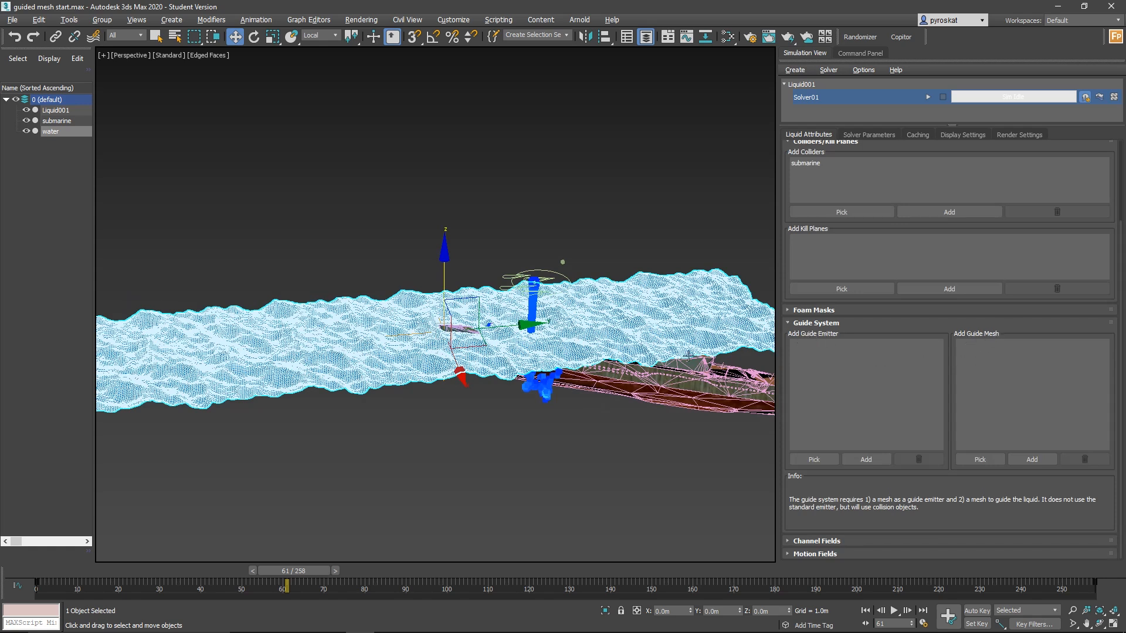
pyautogui.keyDown('alt'); pyautogui.moveTo(689, 356); pyautogui.dragTo(531, 362, button='middle'); pyautogui.keyUp('alt')
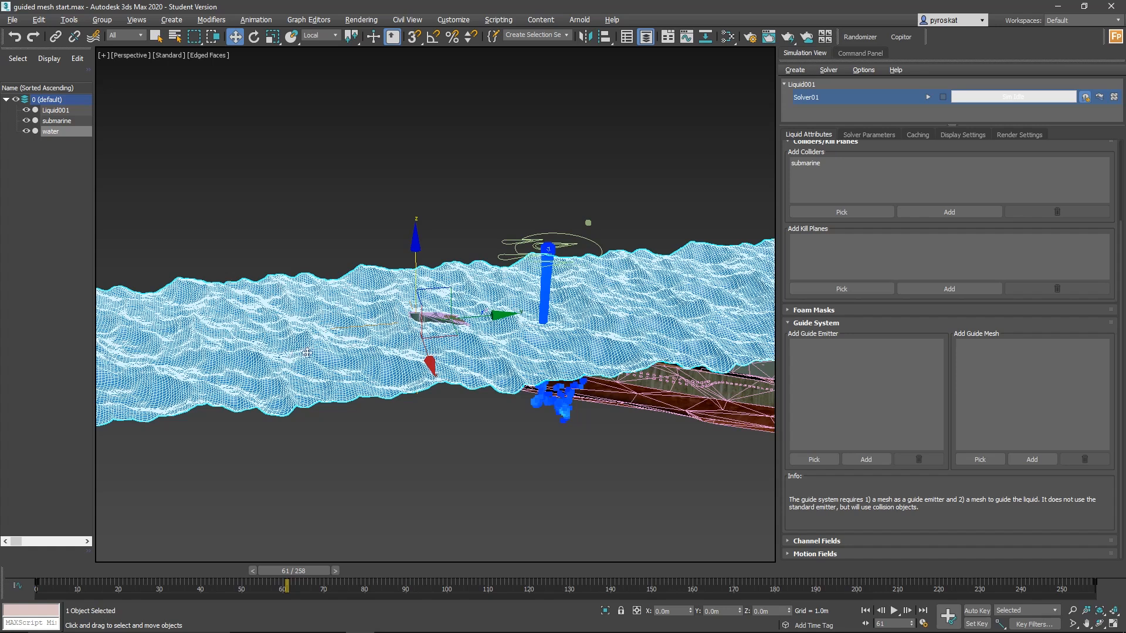
# Pick the water mesh as both Liquid001's guide emitter and guide mesh.
pyautogui.click(819, 459)
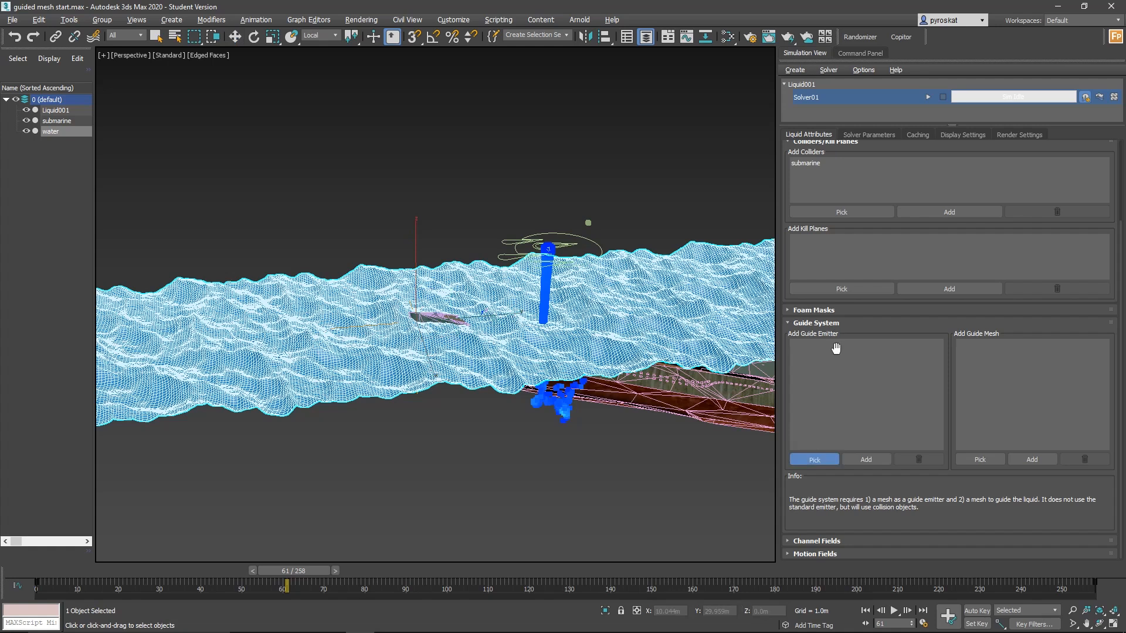
pyautogui.click(295, 336)
pyautogui.click(977, 461)
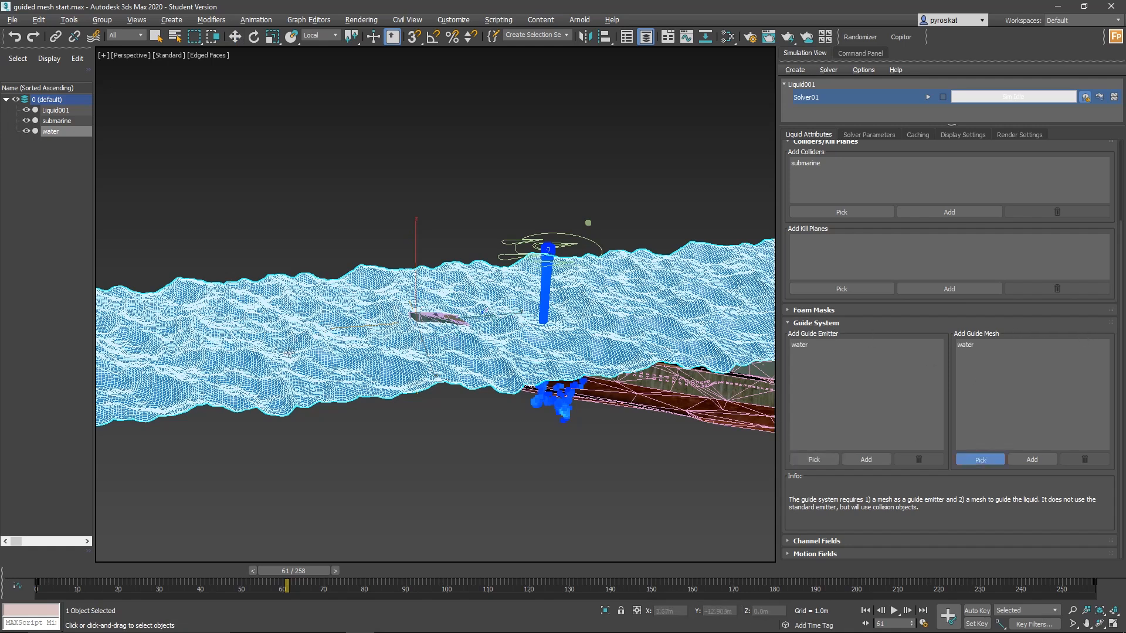
pyautogui.scroll(2, 921, 349)
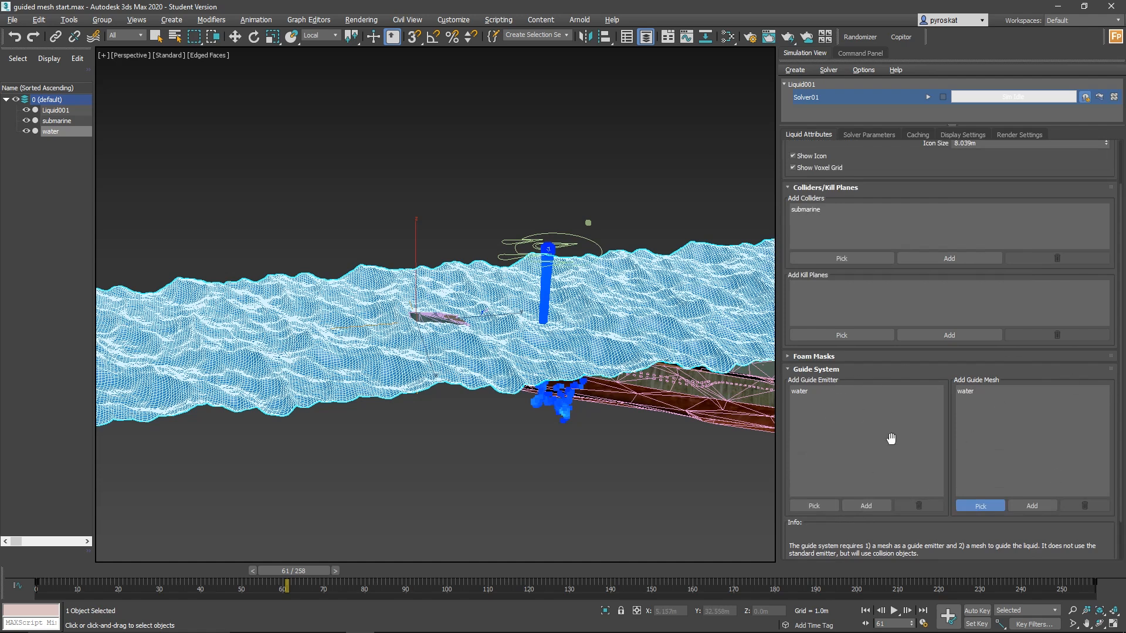
pyautogui.scroll(2, 887, 164)
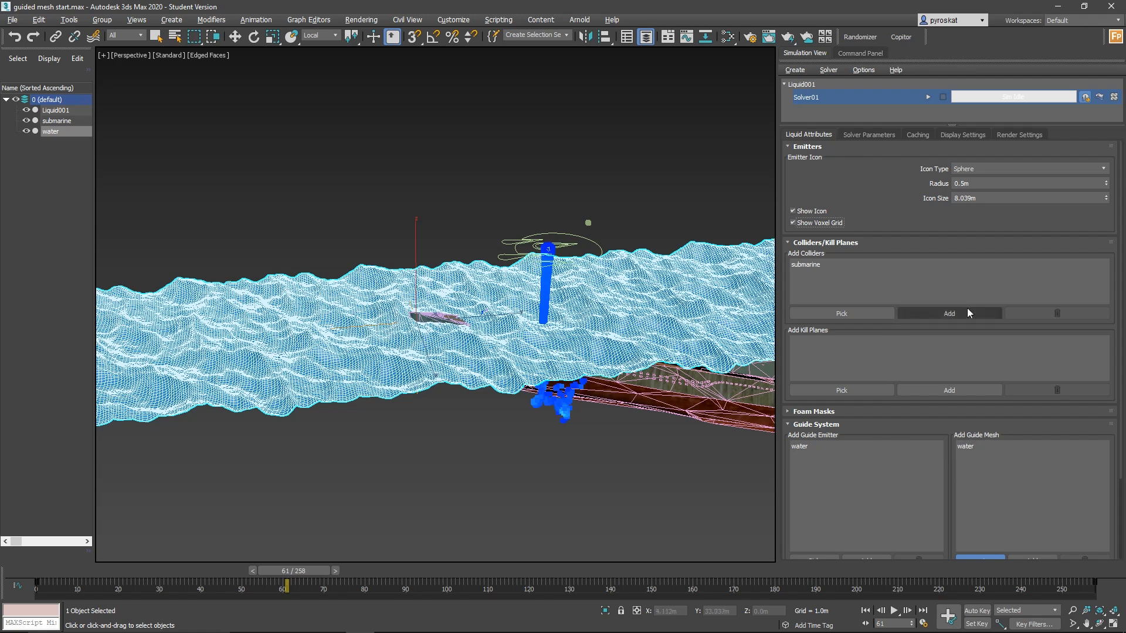
pyautogui.click(815, 263)
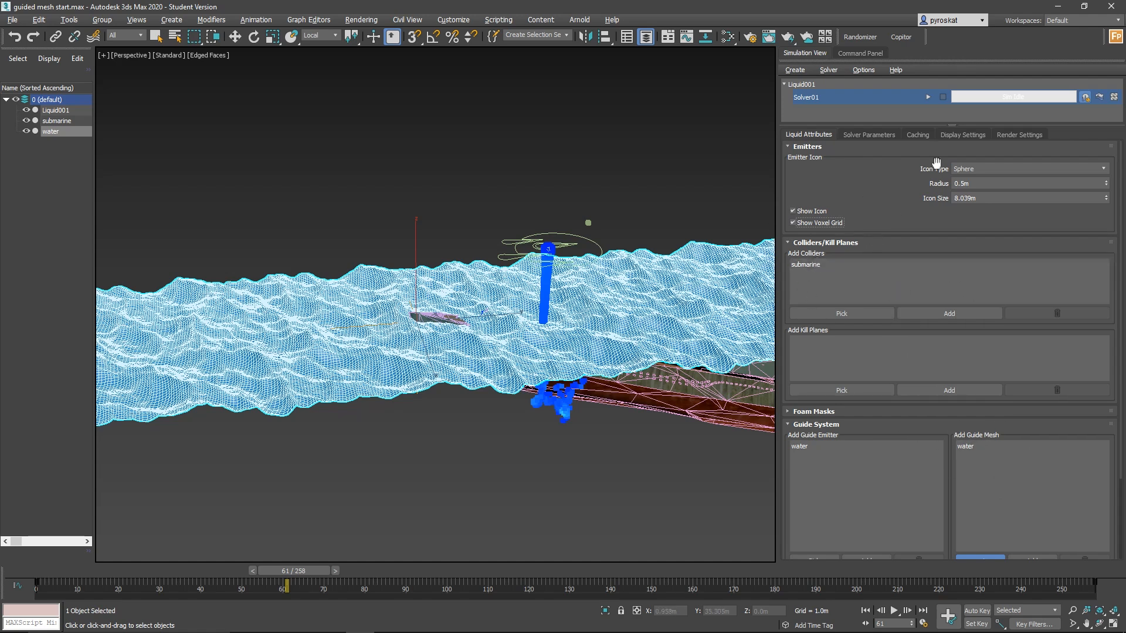
# Browse Solver Parameters down to Liquid Parameters > Guide System.
pyautogui.click(869, 135)
pyautogui.press('w')
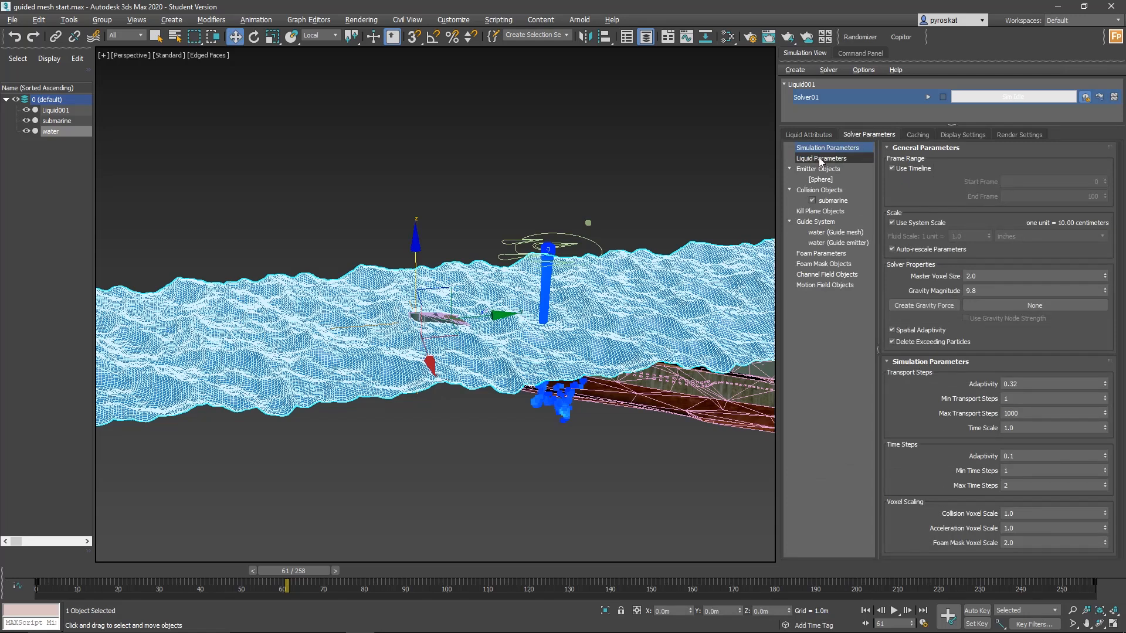
pyautogui.click(820, 160)
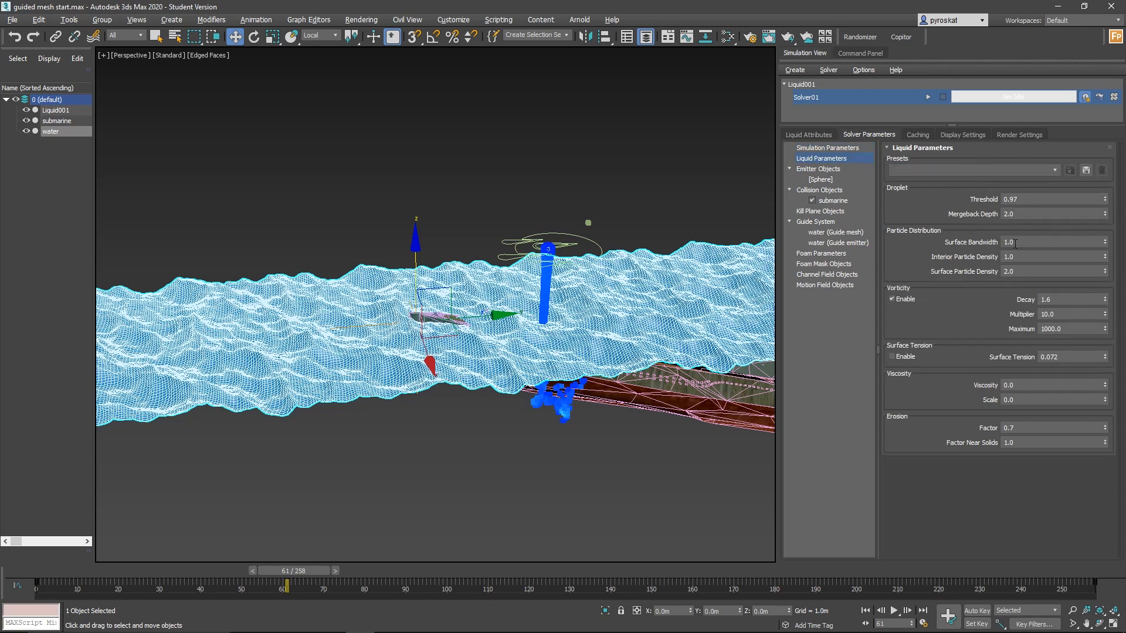
pyautogui.click(819, 222)
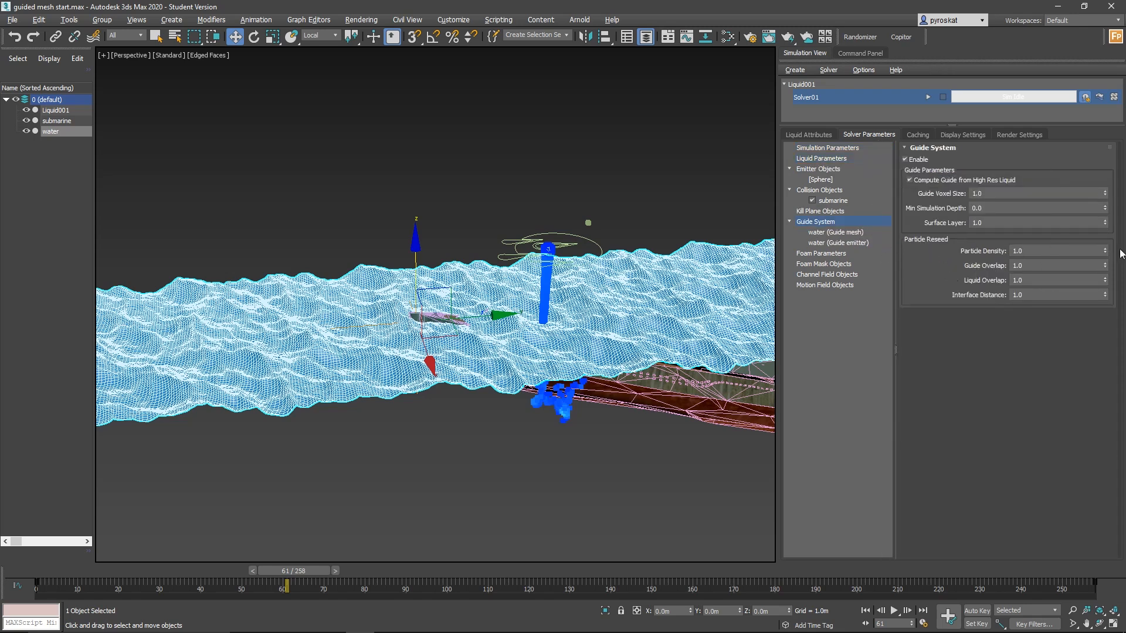
# Review the water guide mesh settings including velocity scale, then the water guide emitter settings.
pyautogui.click(830, 234)
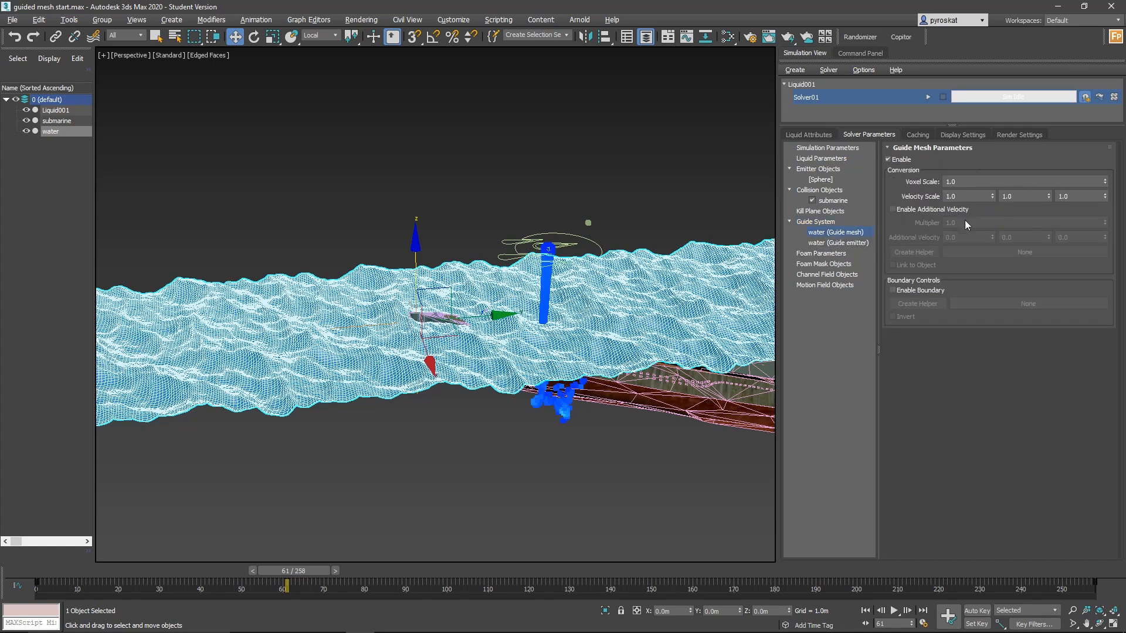
pyautogui.moveTo(965, 197); pyautogui.dragTo(942, 190)
pyautogui.click(824, 243)
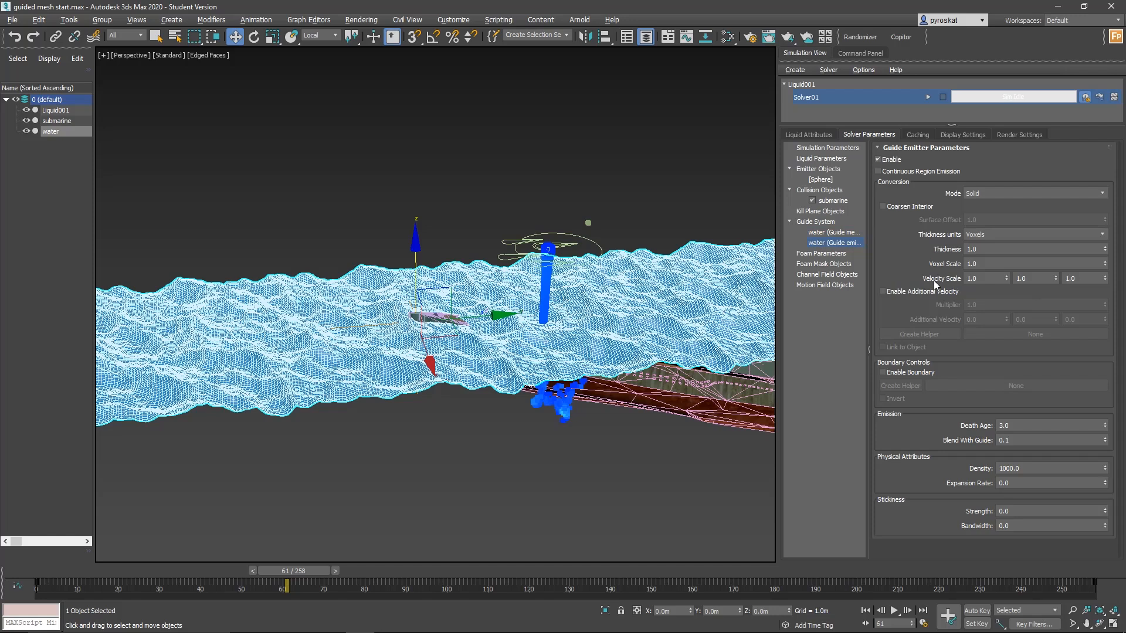
# Run the solver with Restart so the simulation re-solves from the beginning.
pyautogui.click(807, 135)
pyautogui.click(928, 97)
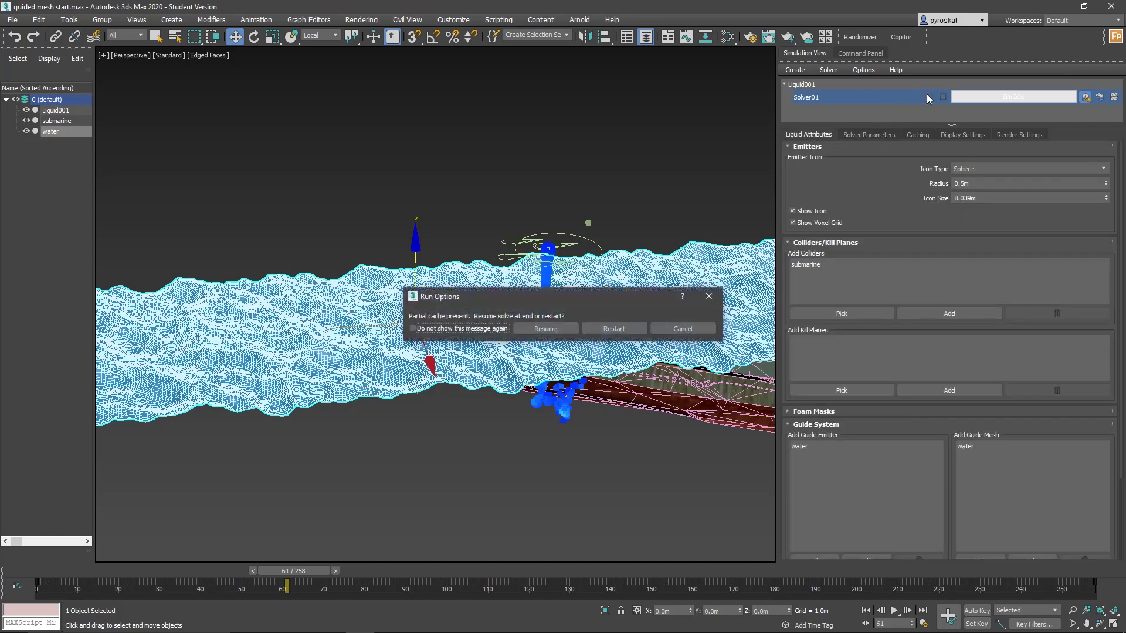
pyautogui.click(595, 328)
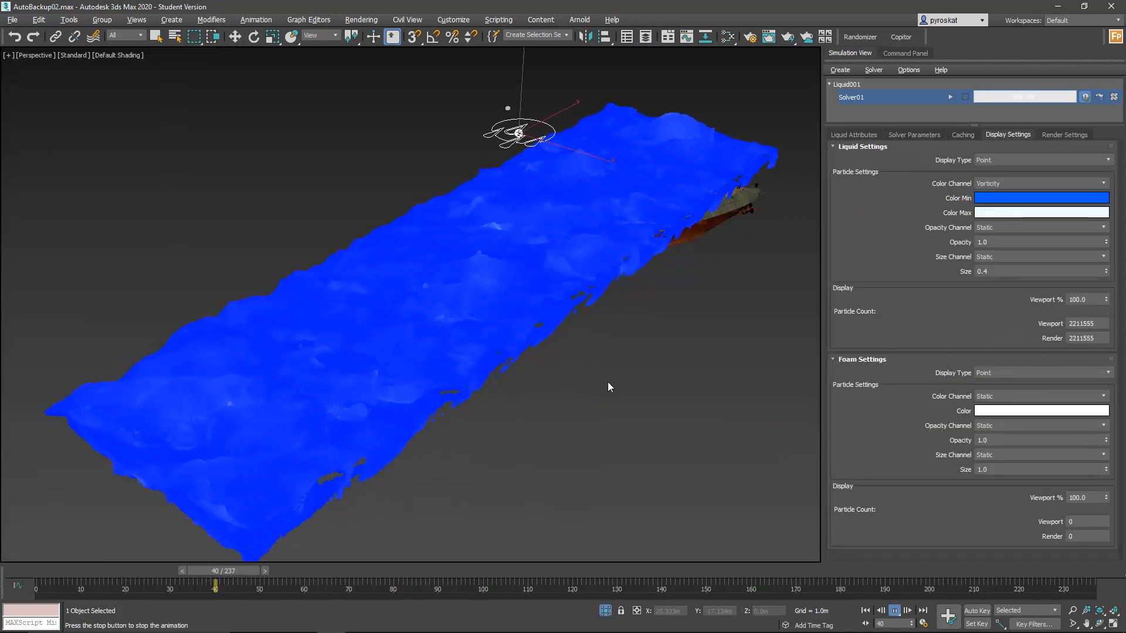
# Orbit around the tank to watch the guided liquid fill with the submarine moving through.
pyautogui.keyDown('alt'); pyautogui.moveTo(596, 209); pyautogui.dragTo(468, 337, button='middle'); pyautogui.keyUp('alt')
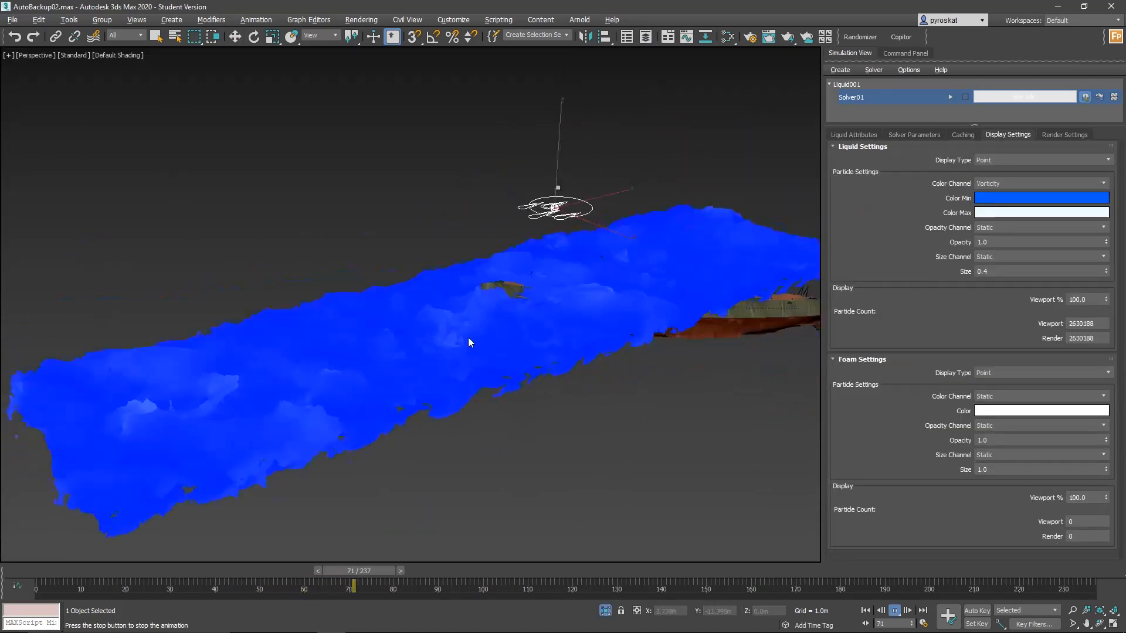
pyautogui.keyDown('alt'); pyautogui.moveTo(509, 283); pyautogui.dragTo(659, 267, button='middle'); pyautogui.keyUp('alt')
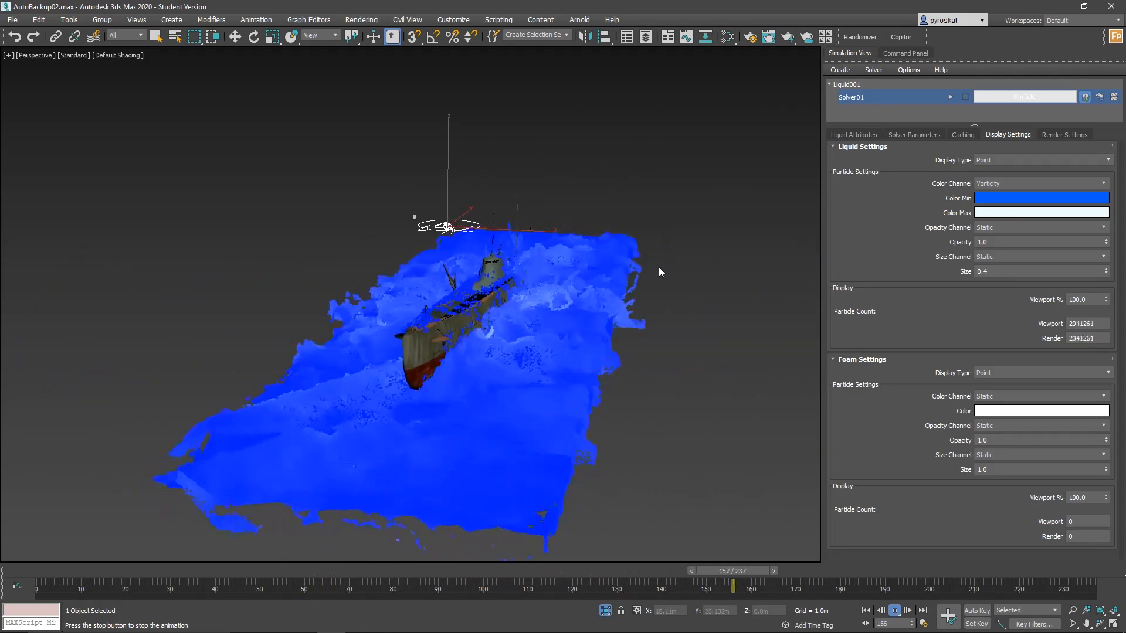
pyautogui.moveTo(679, 320)
pyautogui.keyDown('alt'); pyautogui.mouseDown(button='middle')
pyautogui.moveTo(673, 290)
pyautogui.moveTo(630, 374)
pyautogui.moveTo(547, 373)
pyautogui.moveTo(382, 285)
pyautogui.moveTo(525, 308)
pyautogui.moveTo(352, 265)
pyautogui.mouseUp(button='middle'); pyautogui.keyUp('alt')
pyautogui.moveTo(611, 319)
pyautogui.keyDown('alt'); pyautogui.mouseDown(button='middle')
pyautogui.moveTo(520, 359)
pyautogui.moveTo(455, 259)
pyautogui.moveTo(658, 271)
pyautogui.mouseUp(button='middle'); pyautogui.keyUp('alt')
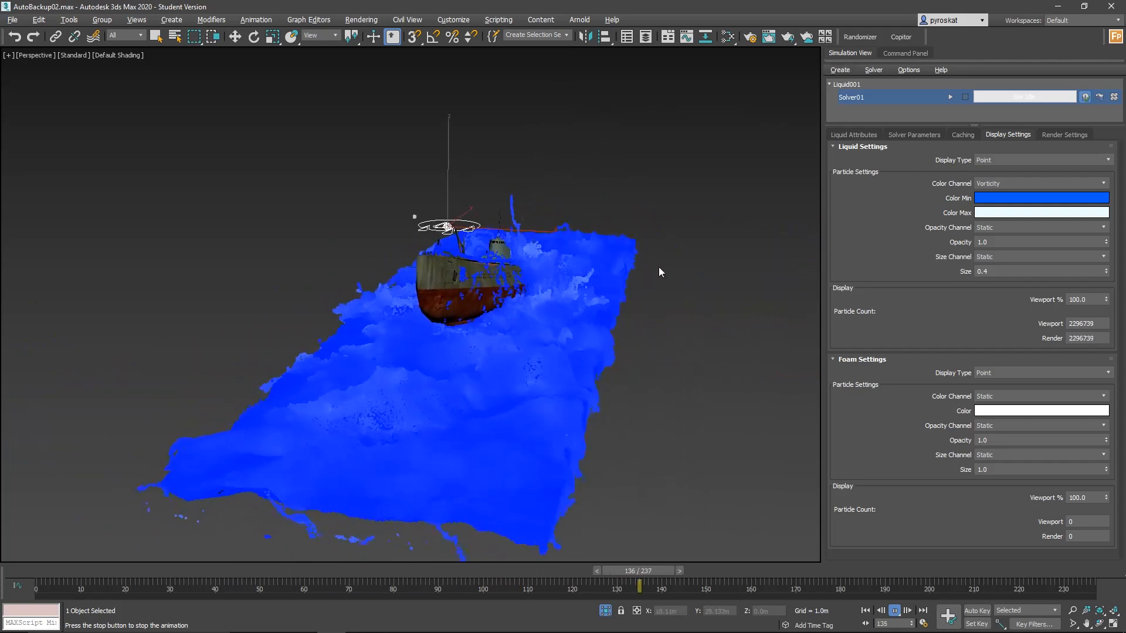
pyautogui.moveTo(666, 270)
pyautogui.keyDown('alt'); pyautogui.mouseDown(button='middle')
pyautogui.moveTo(673, 323)
pyautogui.moveTo(672, 286)
pyautogui.mouseUp(button='middle'); pyautogui.keyUp('alt')
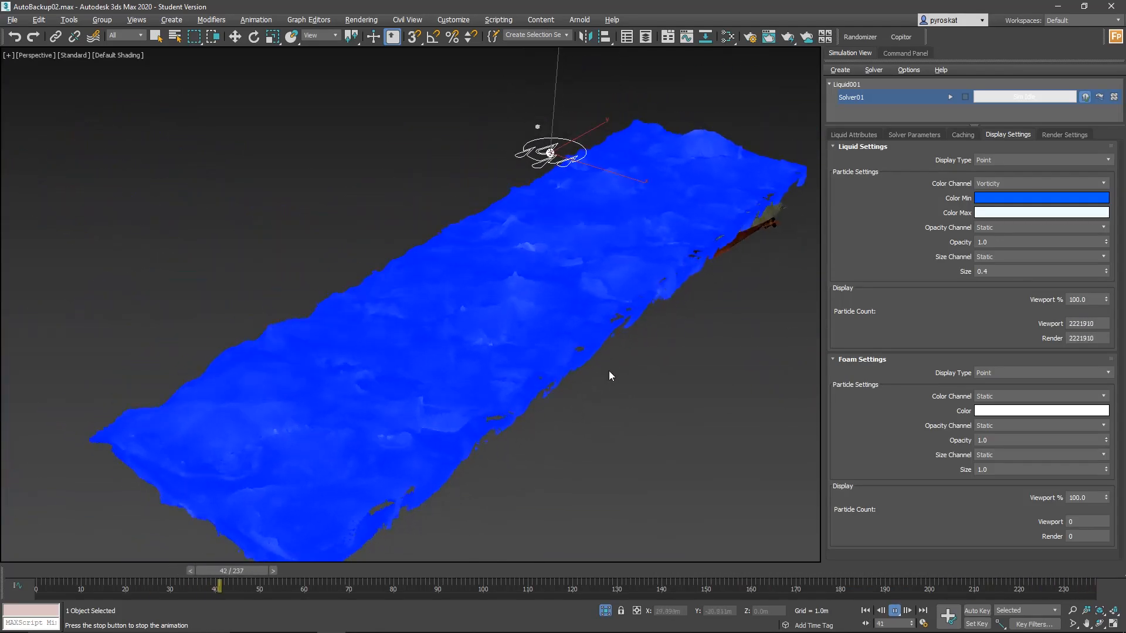
pyautogui.moveTo(335, 220)
pyautogui.keyDown('alt'); pyautogui.mouseDown(button='middle')
pyautogui.moveTo(367, 291)
pyautogui.moveTo(542, 348)
pyautogui.moveTo(759, 284)
pyautogui.mouseUp(button='middle'); pyautogui.keyUp('alt')
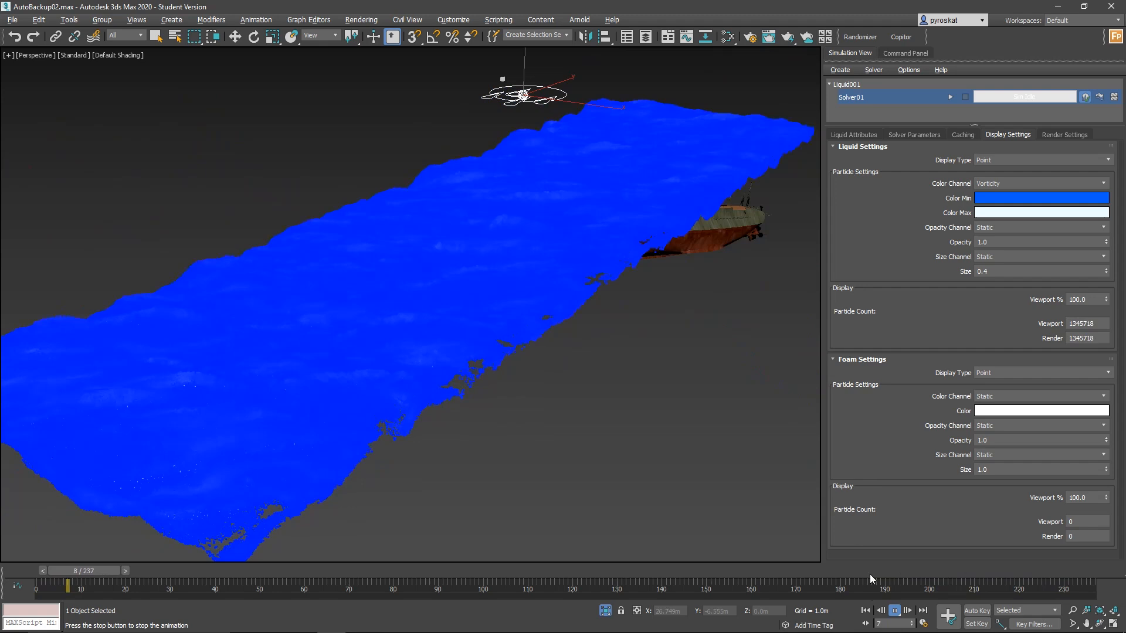
# Stop playback and return to the solver's general parameters.
pyautogui.click(896, 613)
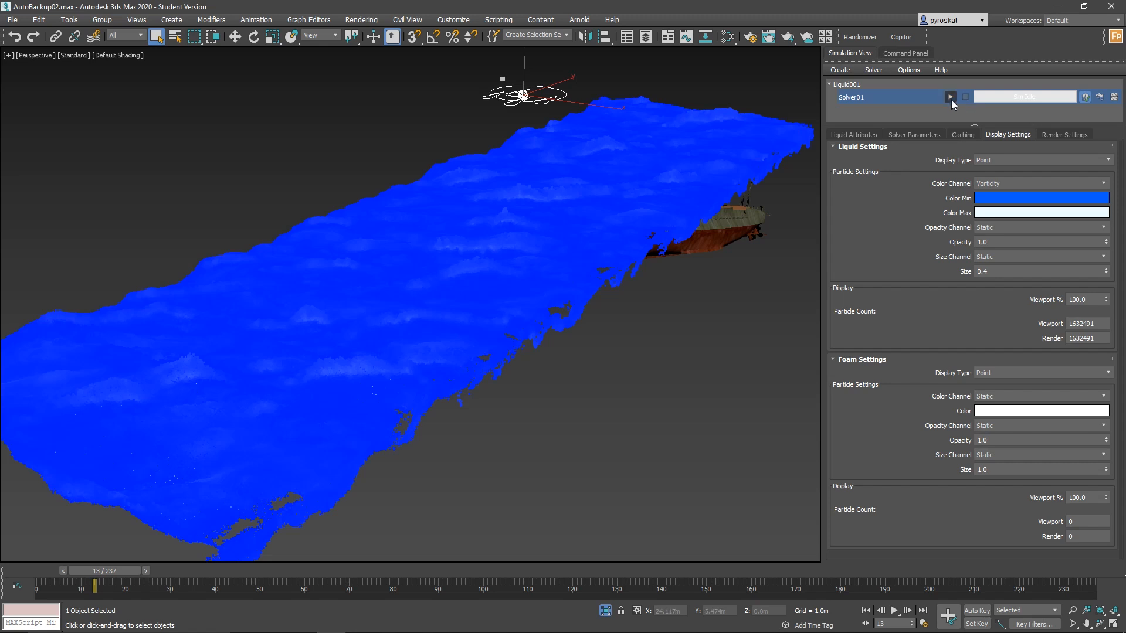
pyautogui.click(1099, 97)
pyautogui.click(924, 136)
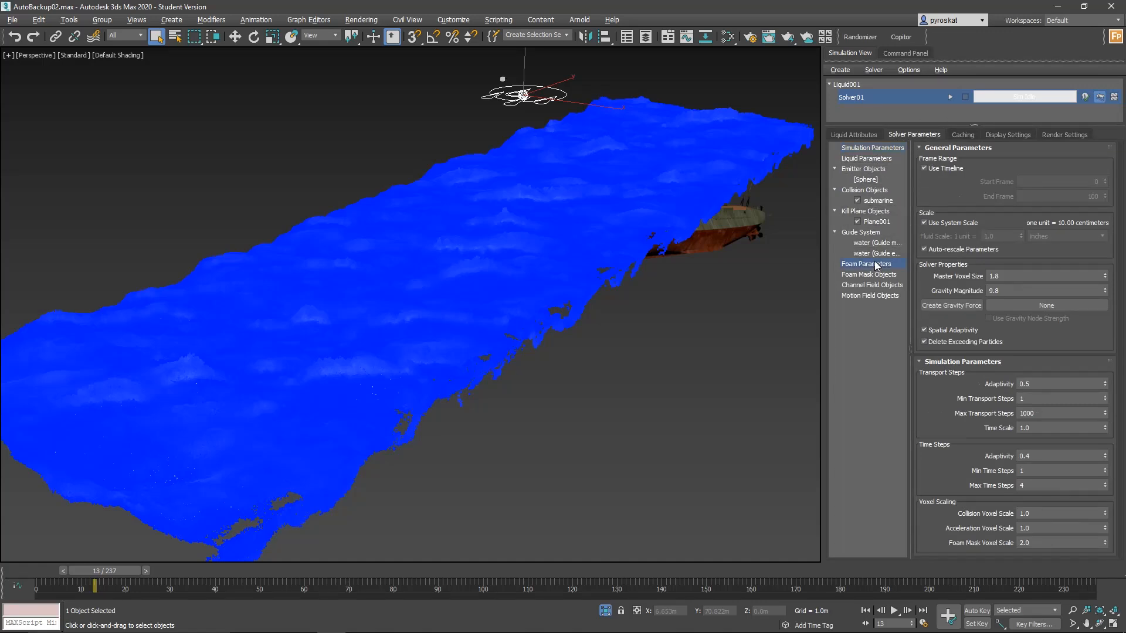
# Set foam Emission Rate to 10000 in Foam Parameters.
pyautogui.click(872, 264)
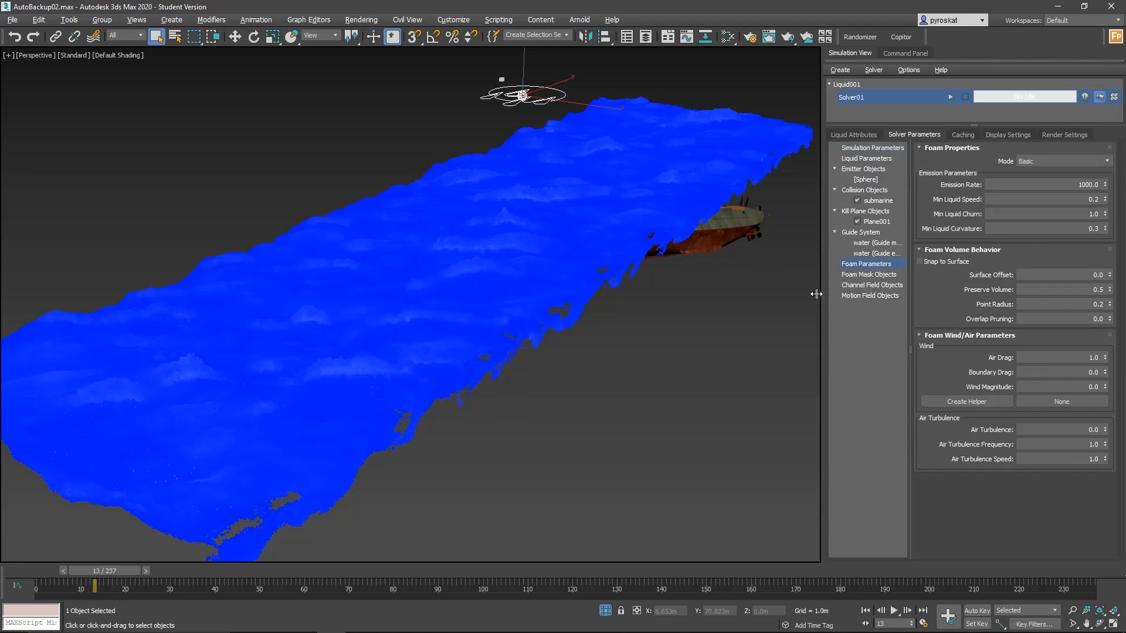
pyautogui.moveTo(823, 294); pyautogui.dragTo(702, 293)
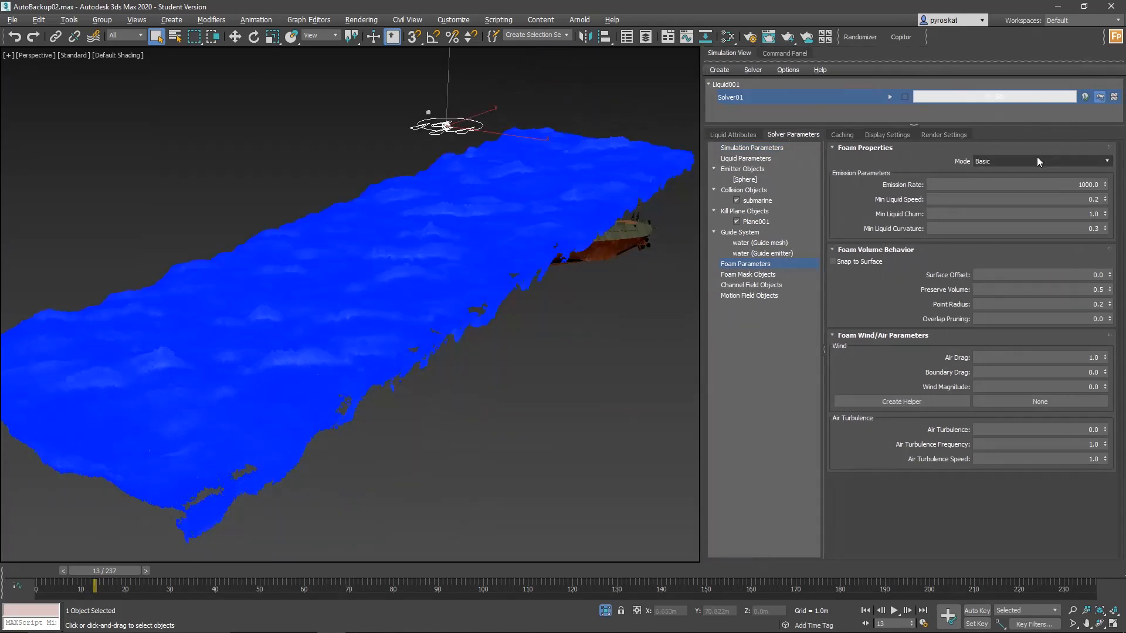
pyautogui.doubleClick(1090, 187)
pyautogui.write('10000')
pyautogui.press('Return')
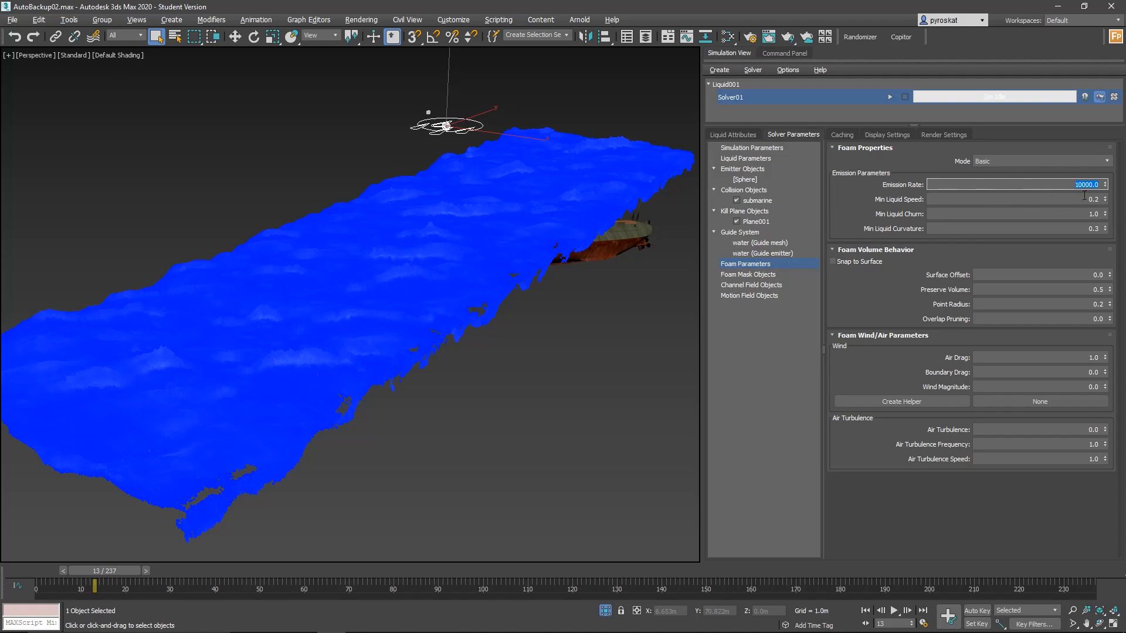
# Set Min Liquid Churn to 0.5 and begin editing Air Turbulence toward 0.02.
pyautogui.click(1088, 214)
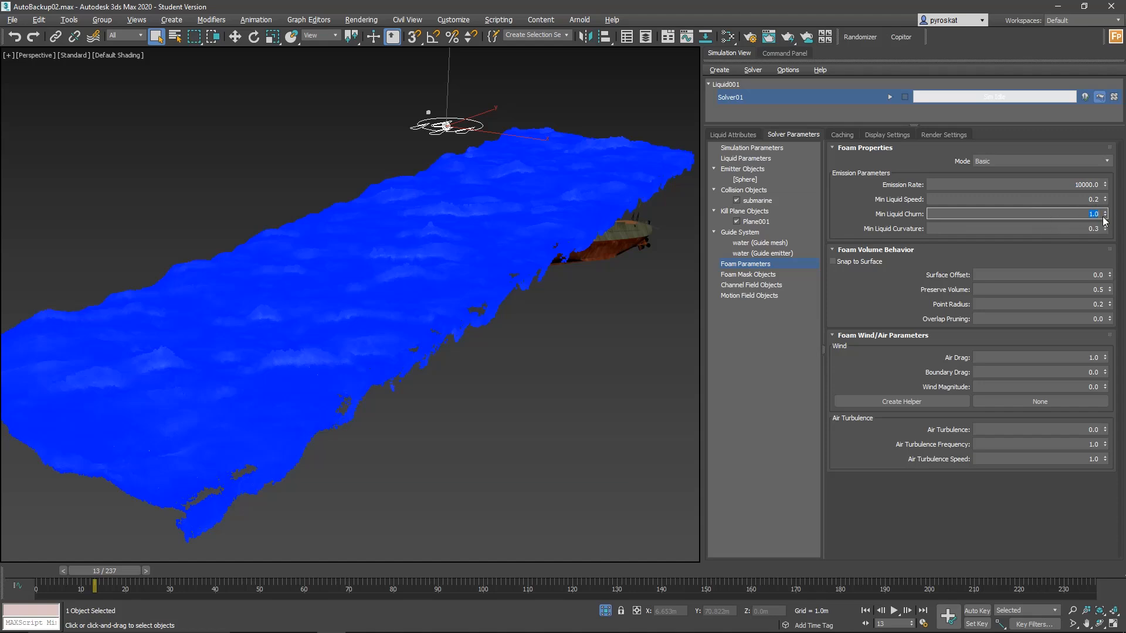
pyautogui.write('.6')
pyautogui.write('1')
pyautogui.press('Return')
pyautogui.moveTo(1088, 213)
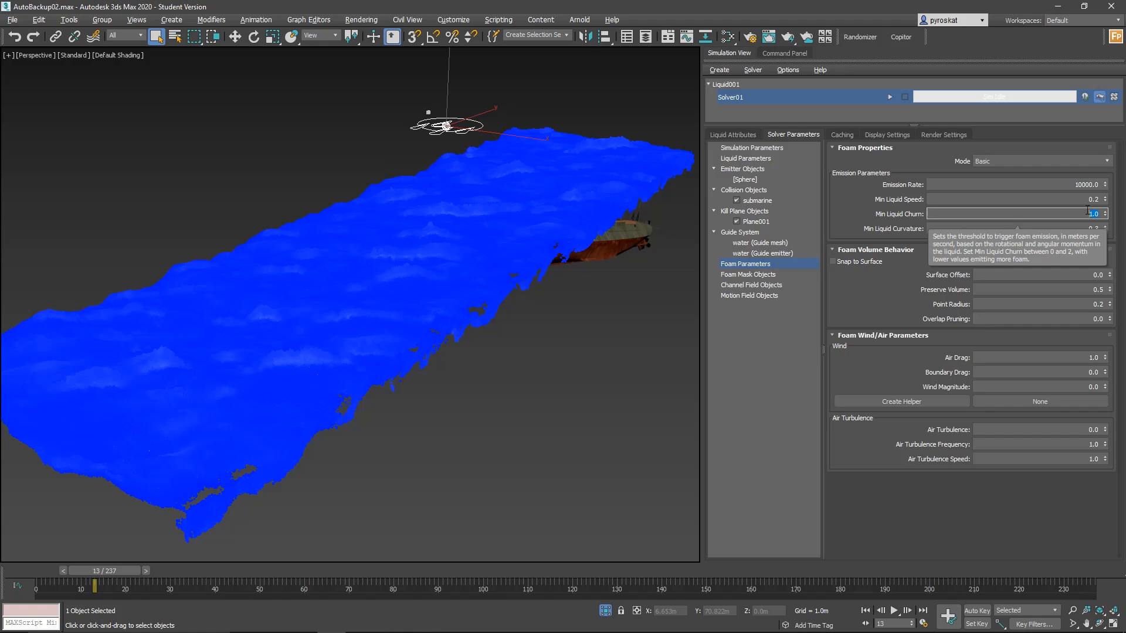
pyautogui.write('.5')
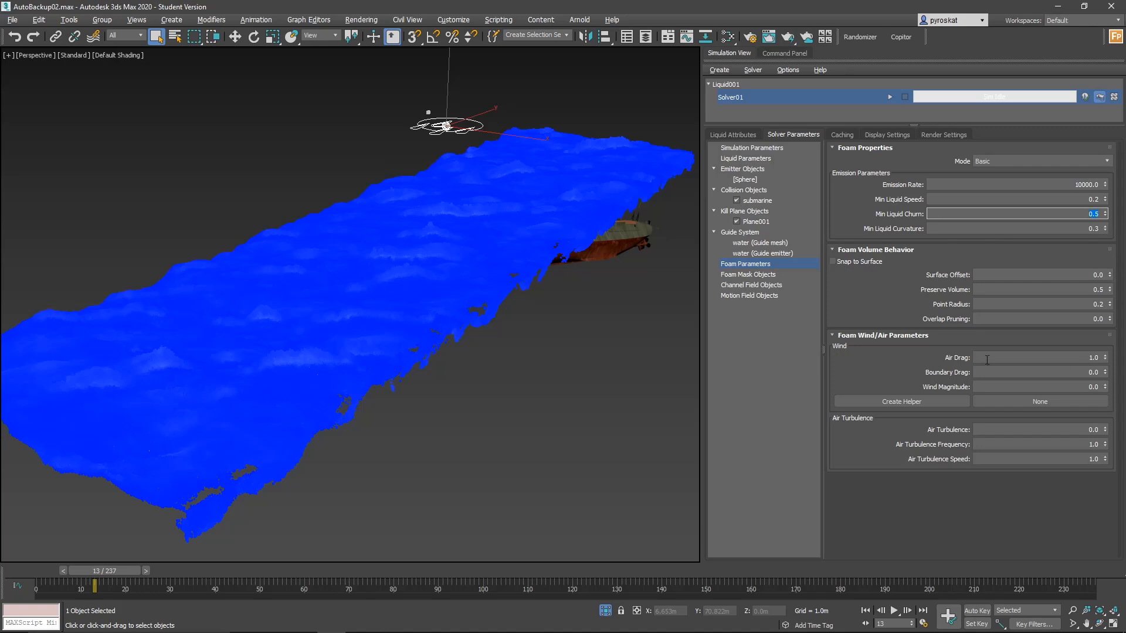
pyautogui.click(1086, 357)
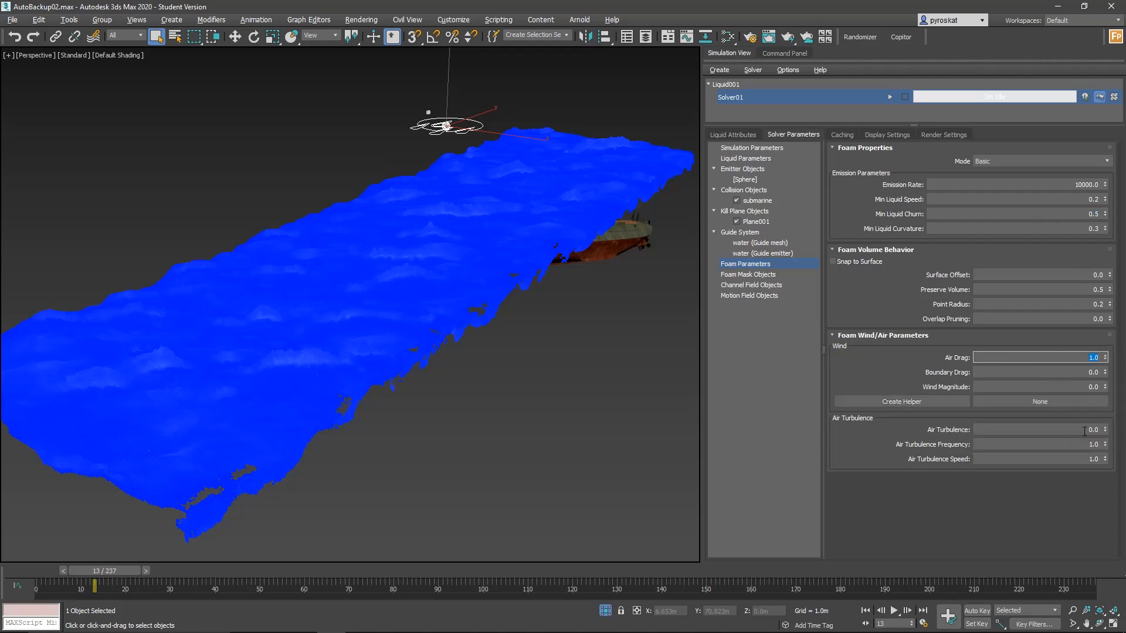
pyautogui.click(1091, 430)
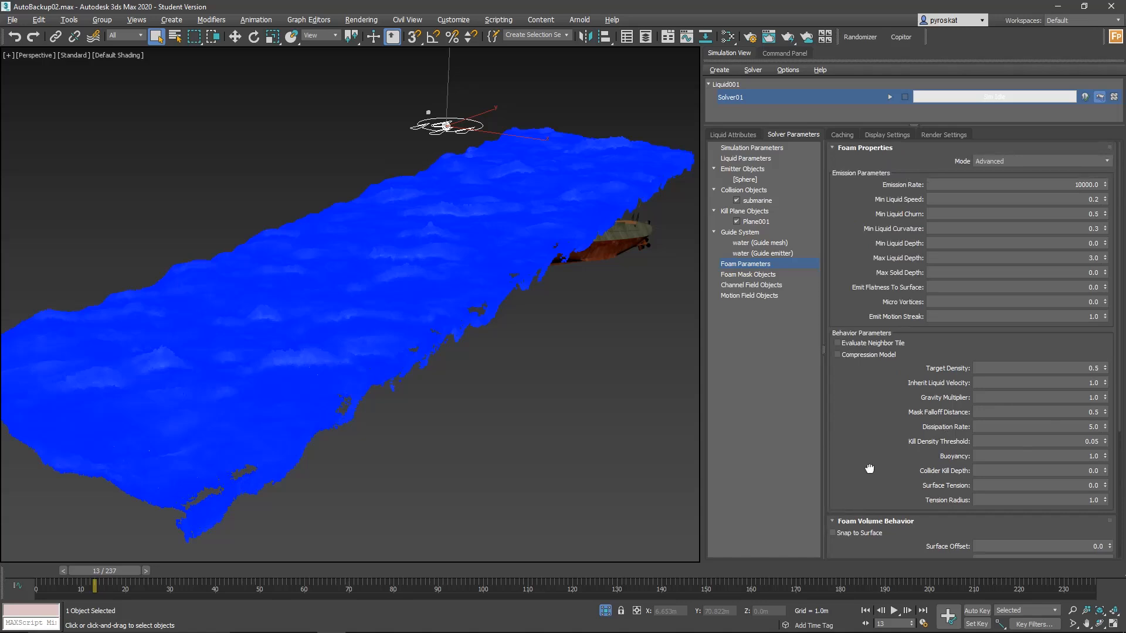
pyautogui.scroll(-2, 915, 403)
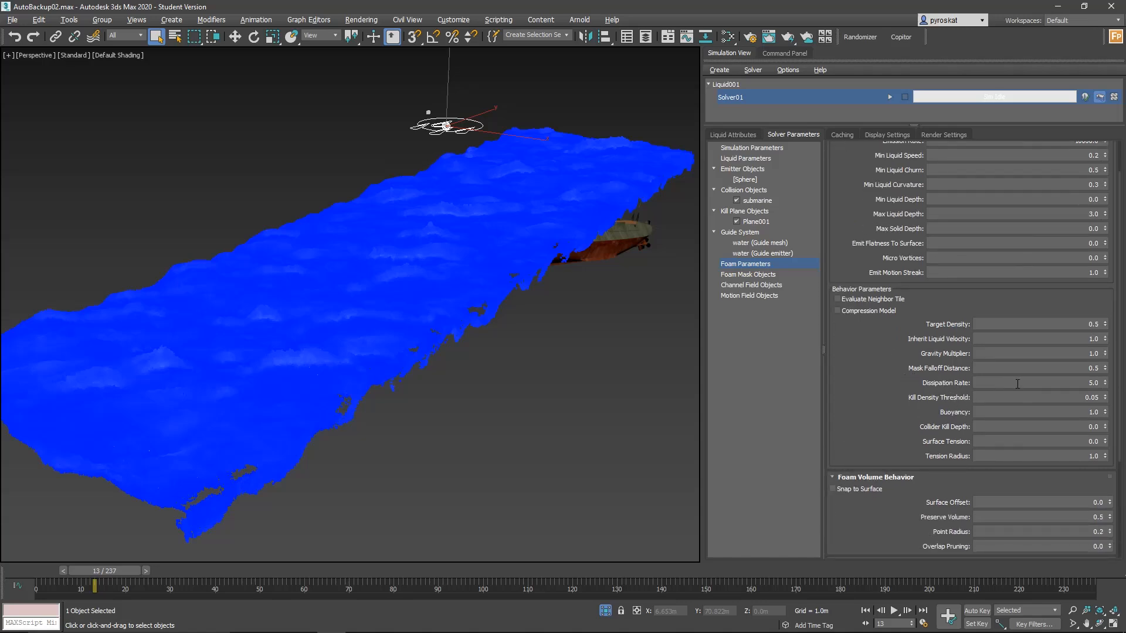
# Lower foam Dissipation Rate from 5.0 to 2.0 in Advanced mode.
pyautogui.doubleClick(1018, 384)
pyautogui.write('2')
pyautogui.keyDown('alt'); pyautogui.moveTo(652, 311); pyautogui.dragTo(616, 309, button='middle'); pyautogui.keyUp('alt')
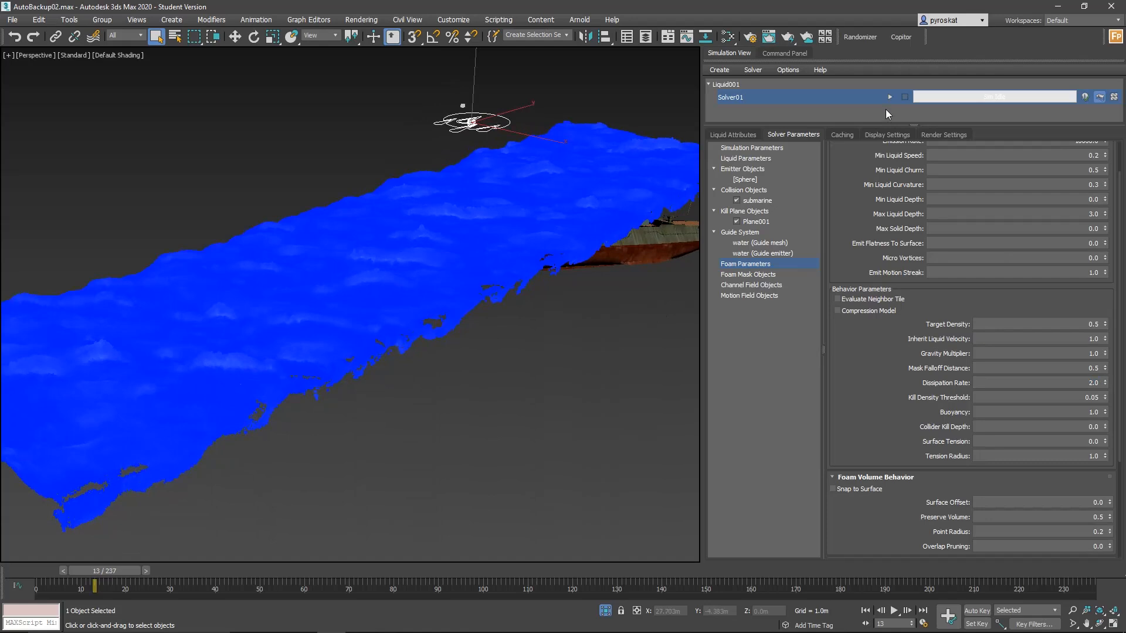